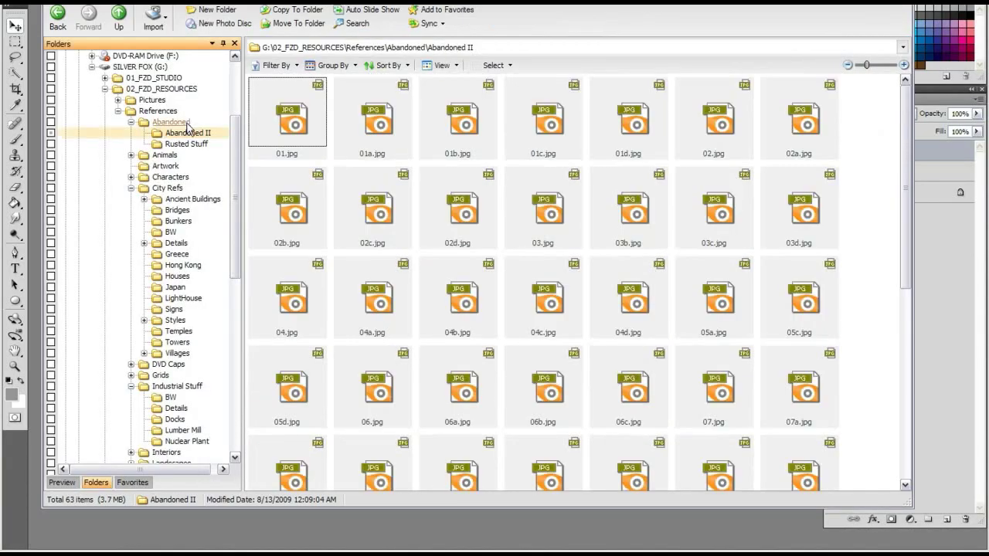
- Browse the Abandoned II reference photos in Bridge, selecting 02d.jpg and 03d.jpg
left_click(467, 198)
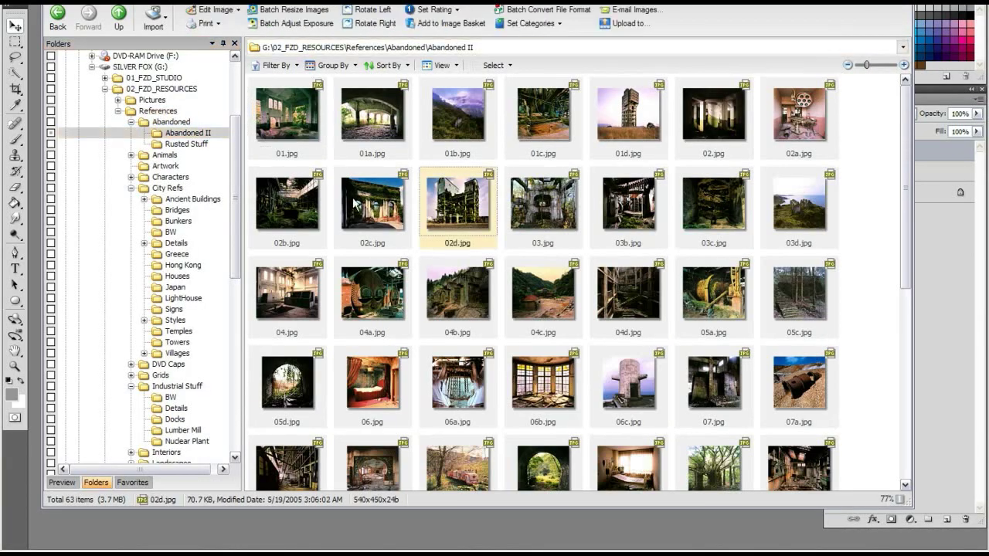
left_click(716, 208)
left_click(804, 241)
scroll(839, 232, "down", 3)
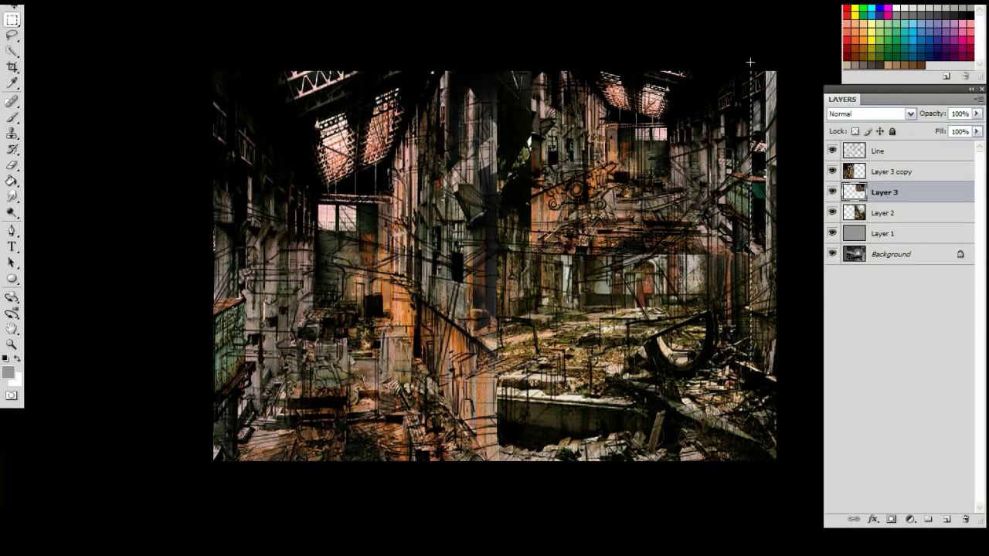
- Resize Layer 3's photo in the upper right and switch to the Eraser
key("ctrl+t")
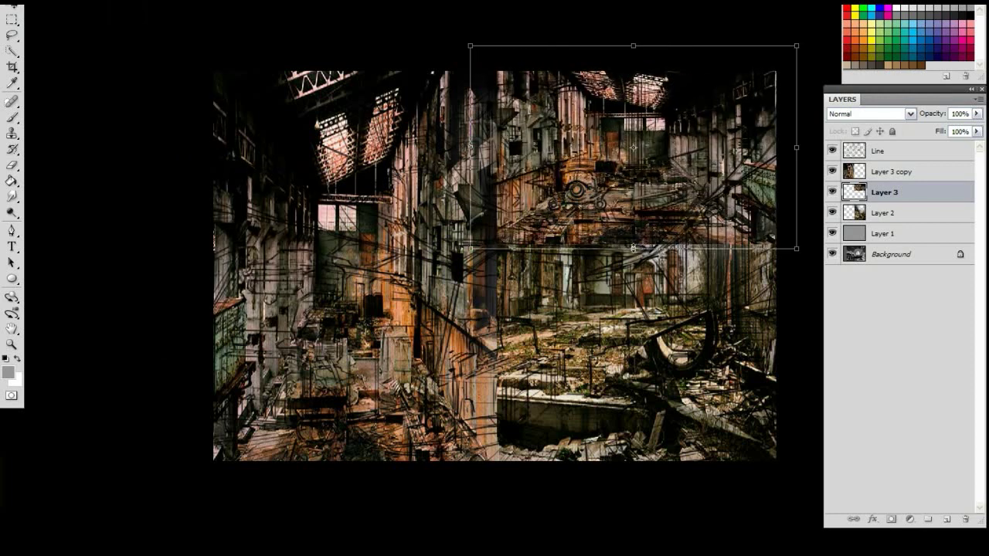
key("Return")
key("e")
- Transform Layer 3 copy's left half and toggle Layer 2 to check the sketch
key("alt+bracketright")
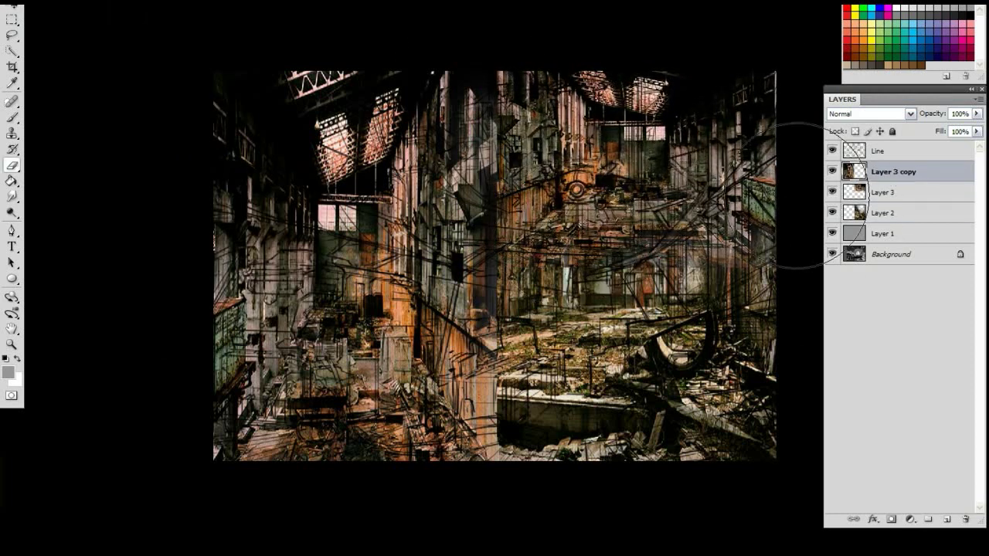
key("ctrl+t")
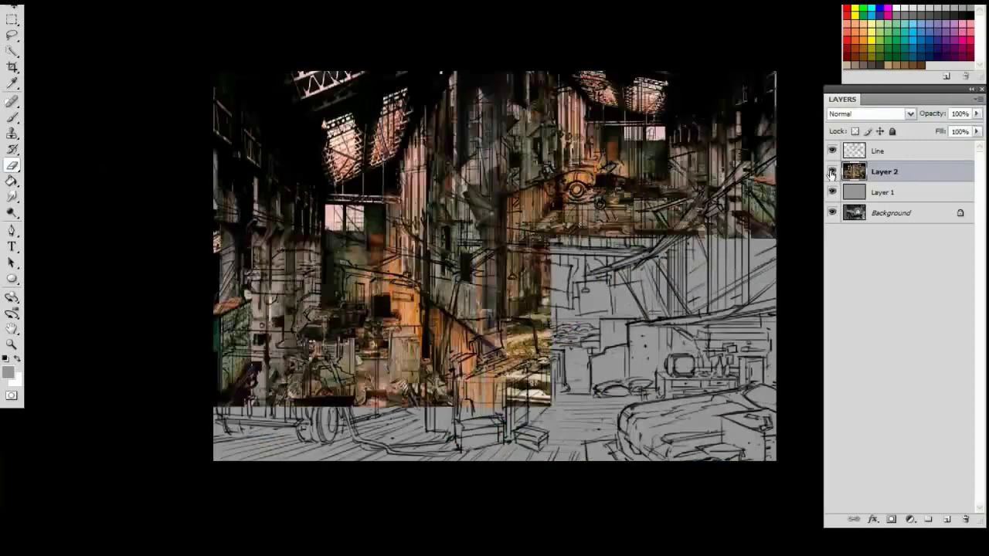
left_click(831, 172)
left_click(831, 172)
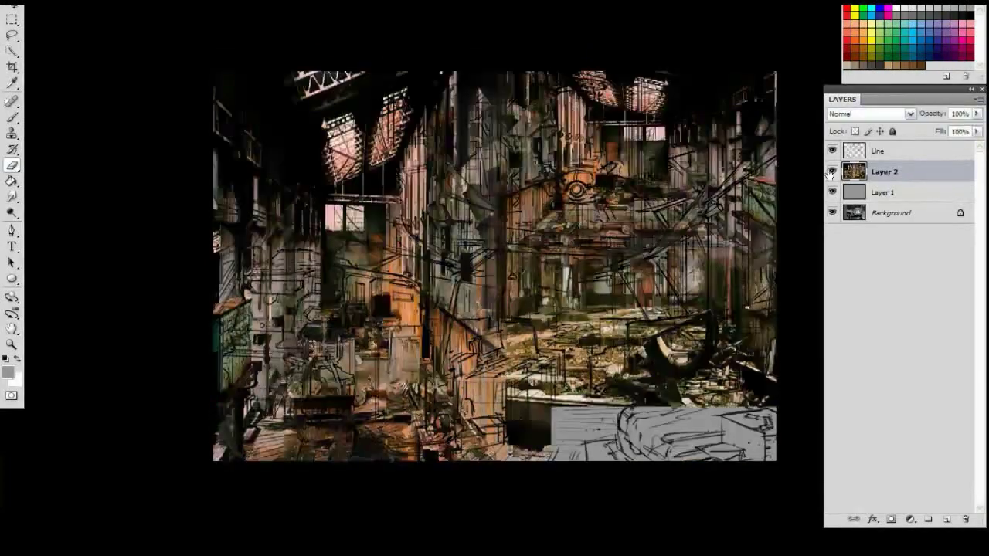
- Return to standard view and toggle Layer 2 to compare it with the sketch
key("f")
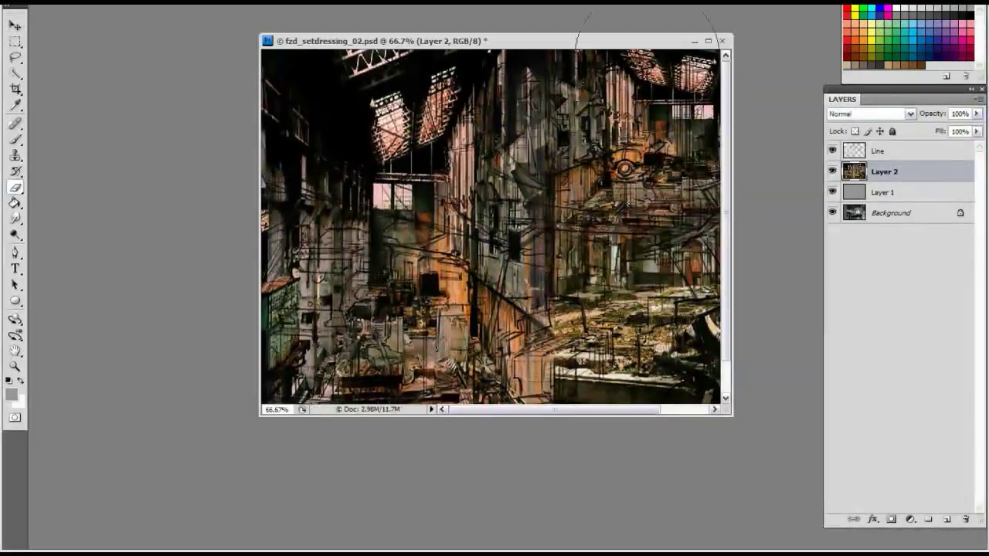
left_click(832, 172)
left_click(831, 171)
- Preview the rusty loader photo 11a.jpg full screen in Bridge, then return to the painting
key("alt+Tab")
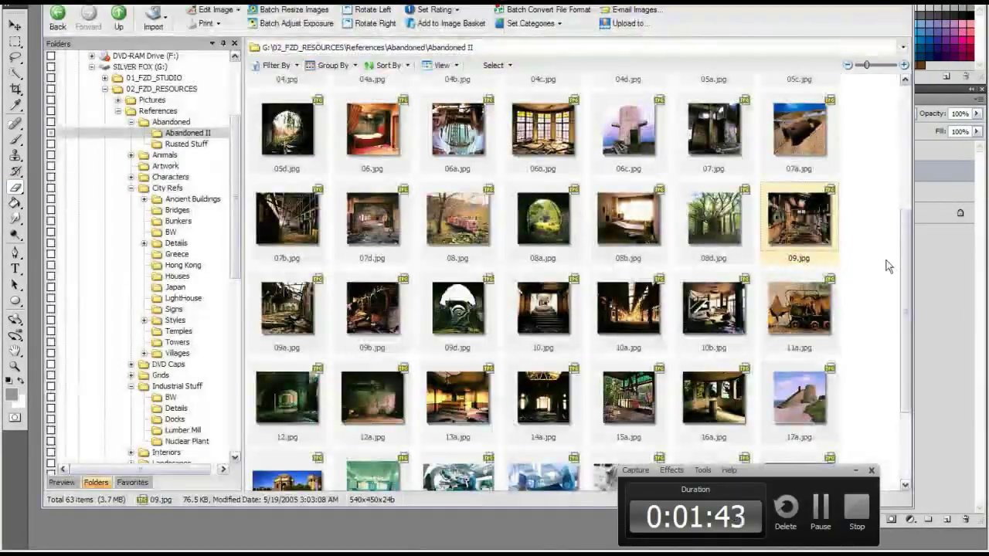
scroll(865, 239, "down", 2)
double_click(804, 179)
key("Escape")
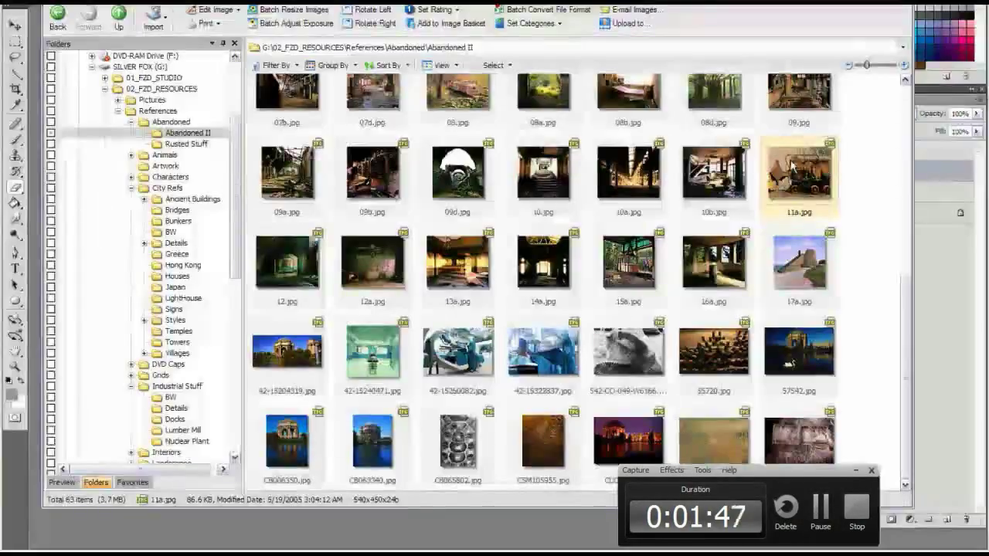
key("alt+Tab")
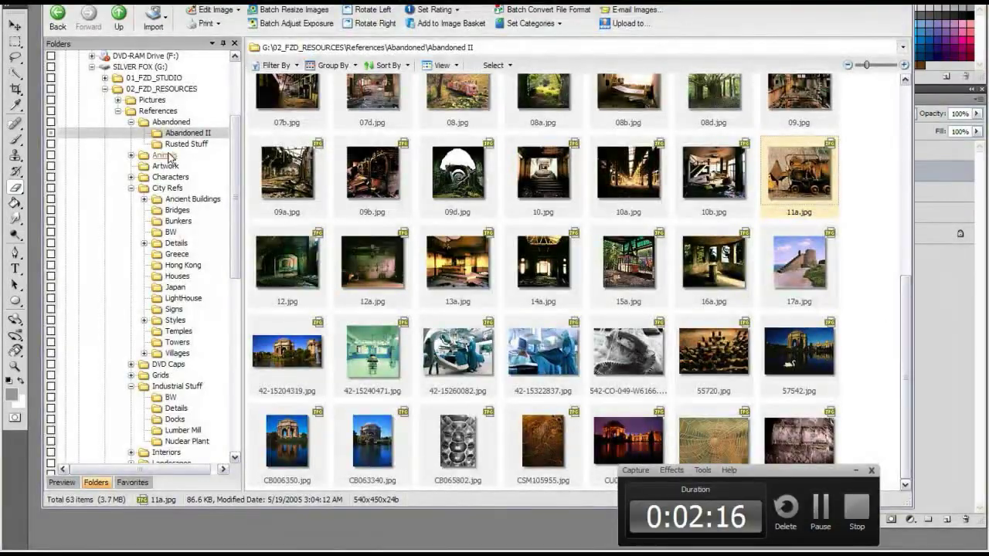
- In the Abandoned folder, find and preview the stilted wooden house photo full screen
left_click(170, 122)
scroll(931, 263, "down", 10)
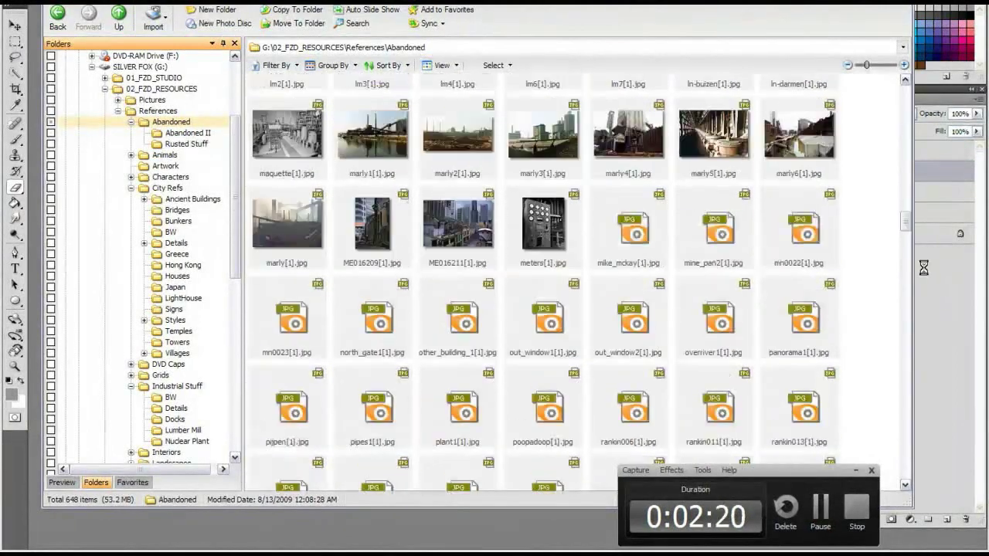
left_click(663, 150)
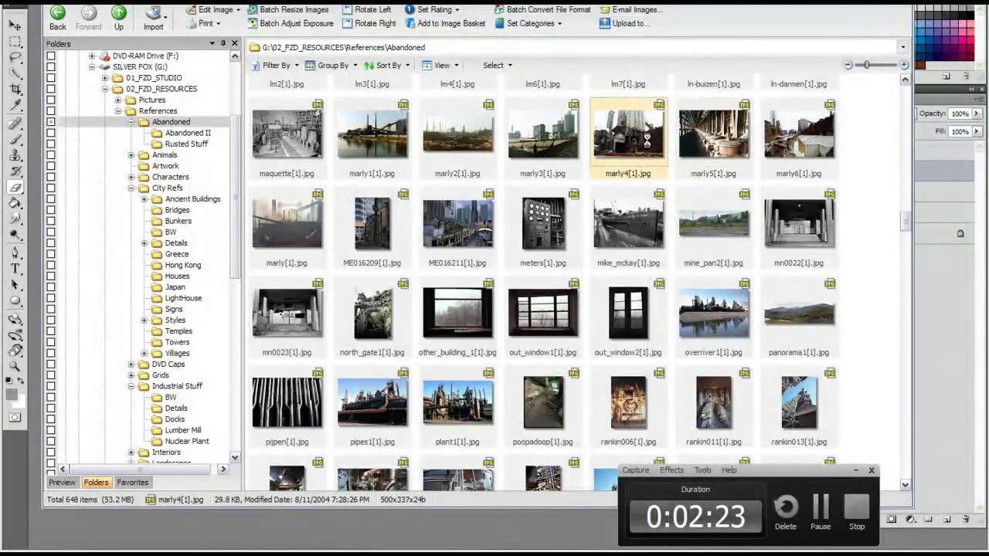
scroll(647, 141, "down", 6)
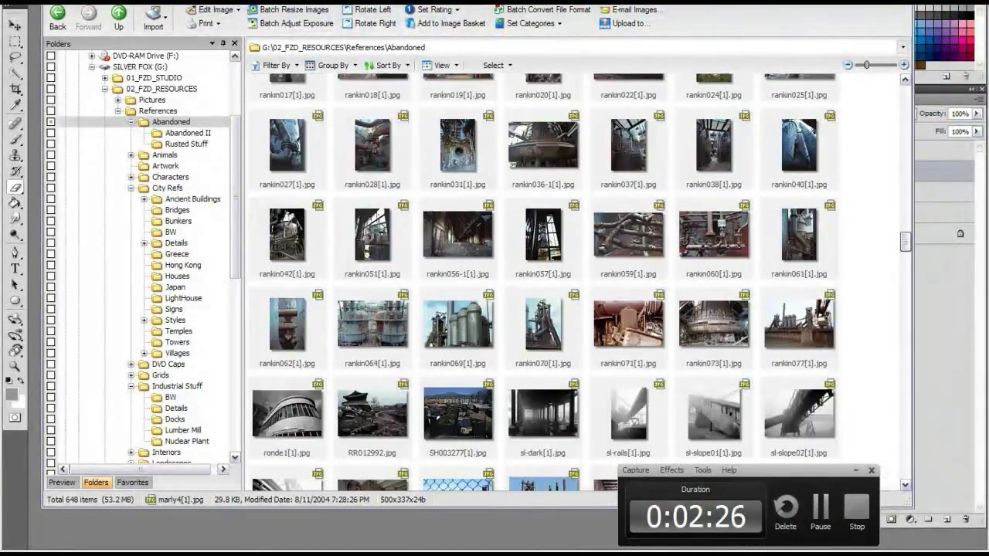
scroll(646, 142, "down", 15)
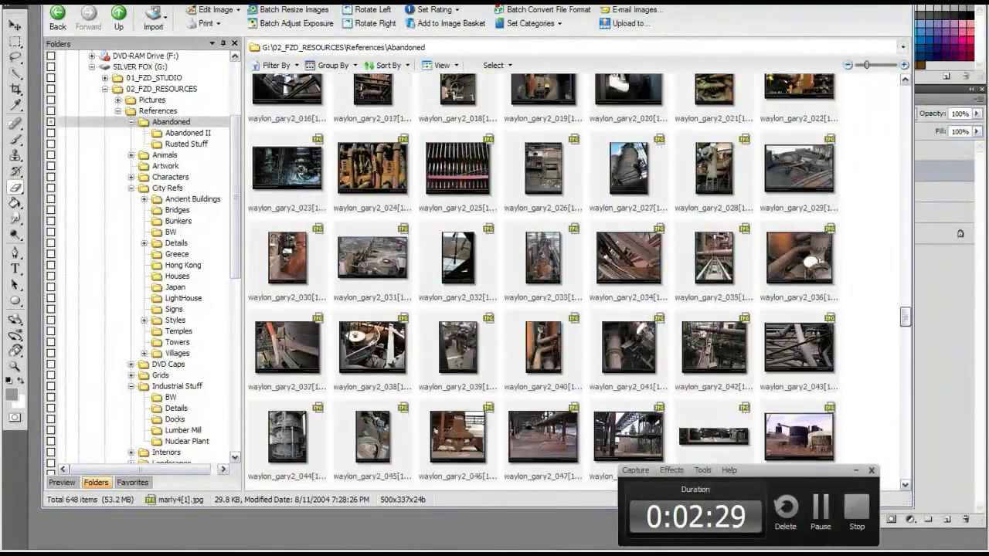
left_click_drag(906, 317, 906, 337)
left_click(527, 279)
key("space")
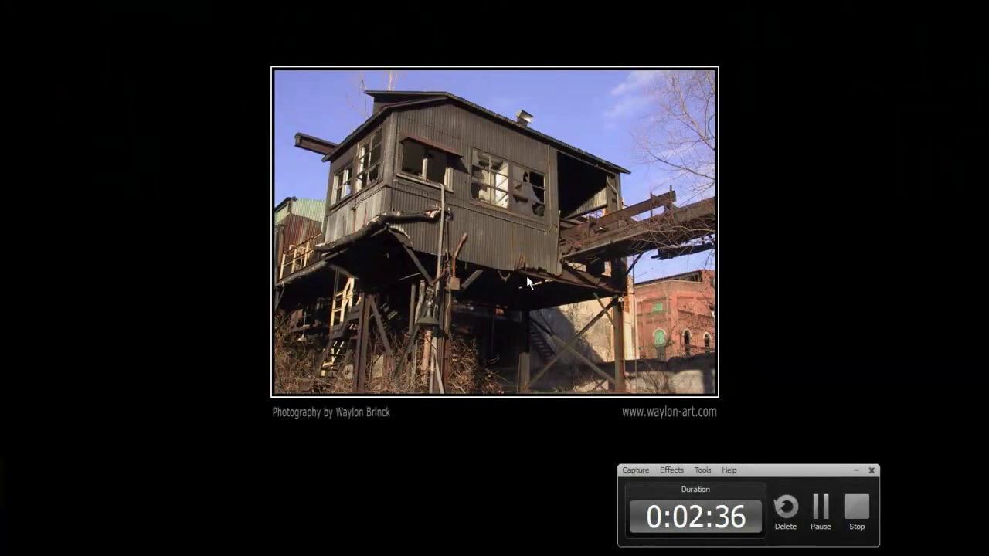
key("Escape")
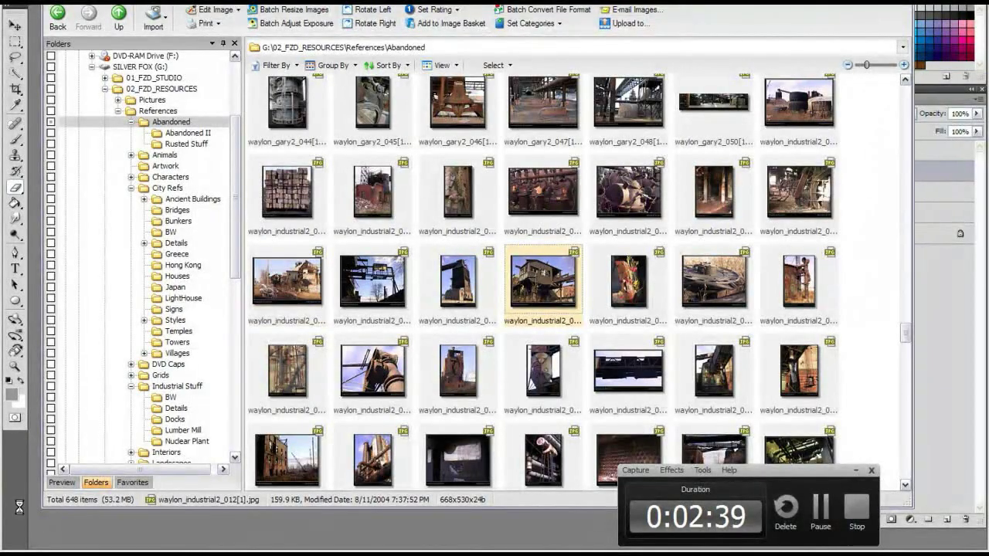
- Rearrange the painting window and bring the house photo document to the front
left_click(26, 469)
left_click_drag(379, 47, 253, 156)
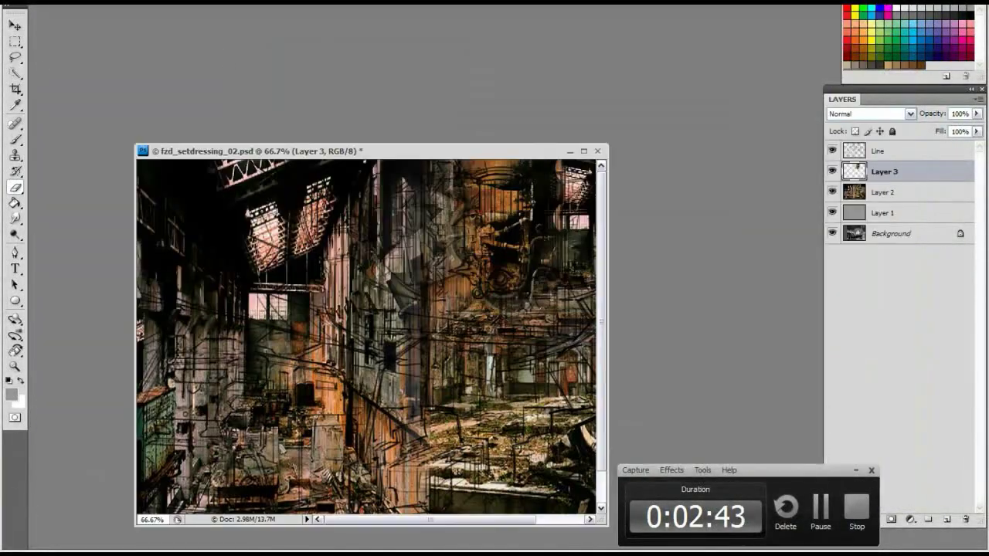
key("alt+Tab")
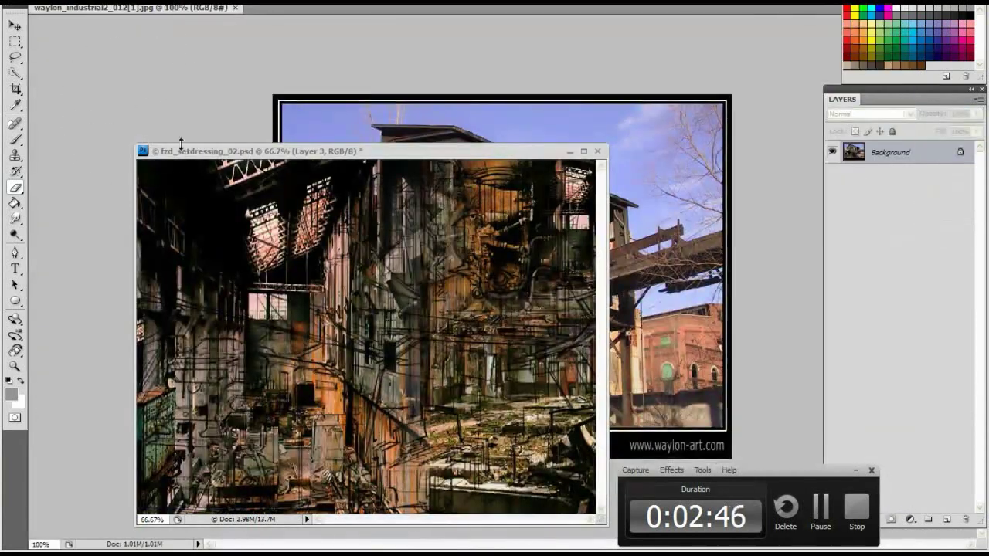
left_click_drag(186, 153, 146, 76)
left_click(649, 232)
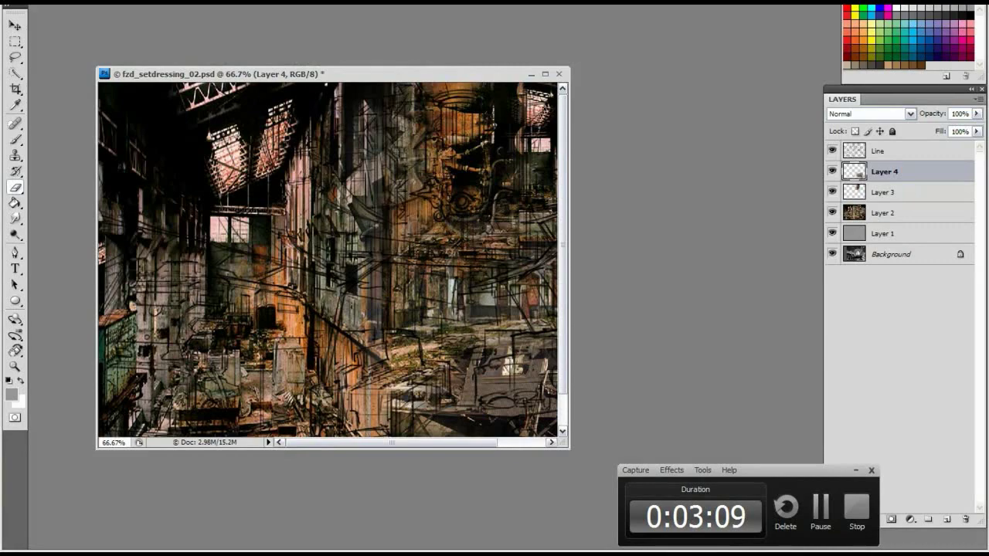
- In the File Browser, preview chapel1 and select the CRW_5019 locomotive photo
key("ctrl+shift+o")
left_click_drag(907, 344, 948, 133)
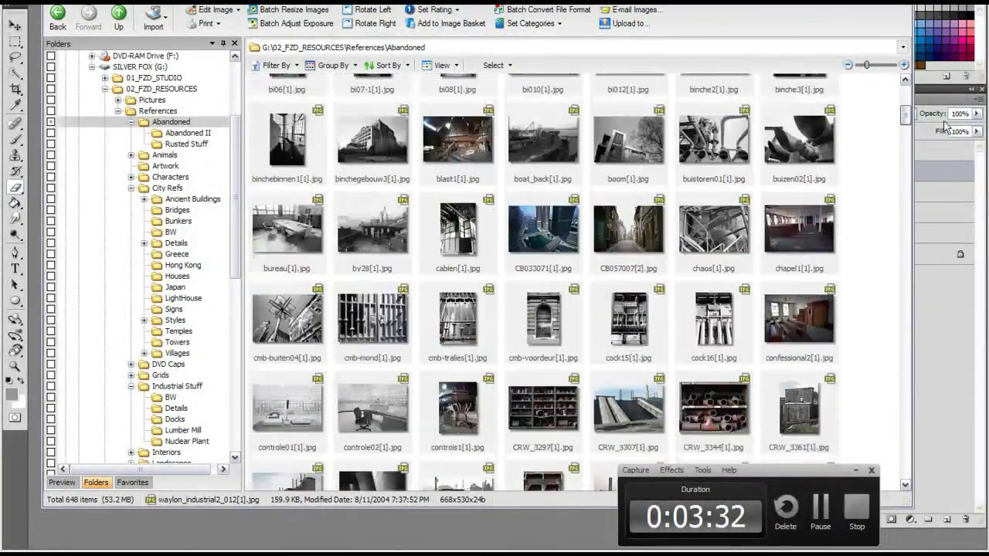
double_click(799, 131)
scroll(628, 253, "down", 10)
scroll(799, 217, "up", 2)
scroll(799, 217, "down", 1)
left_click(799, 202)
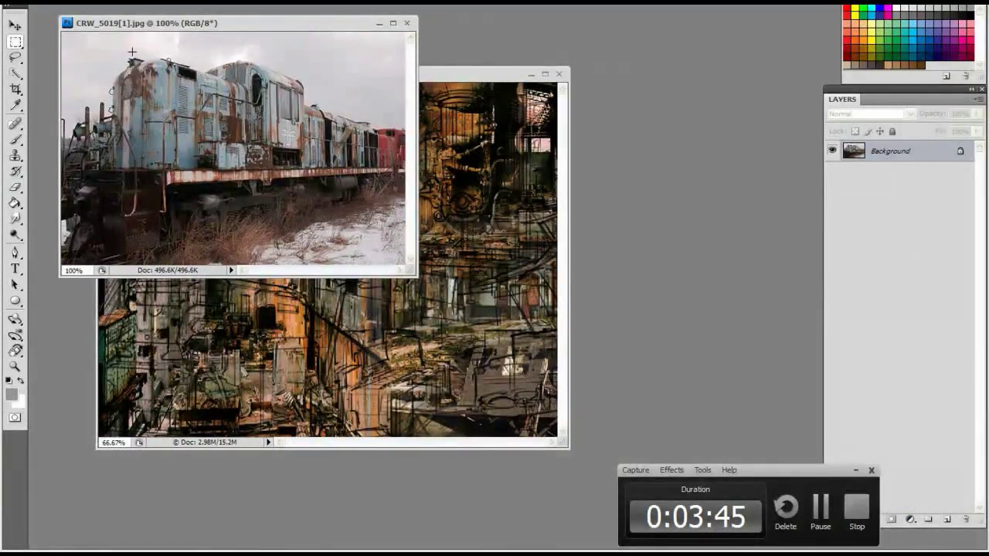
- Copy the CRW_5019 locomotive photo, paste it into the painting and view it full screen
key("ctrl+c")
key("ctrl+Tab")
key("ctrl+v")
key("f")
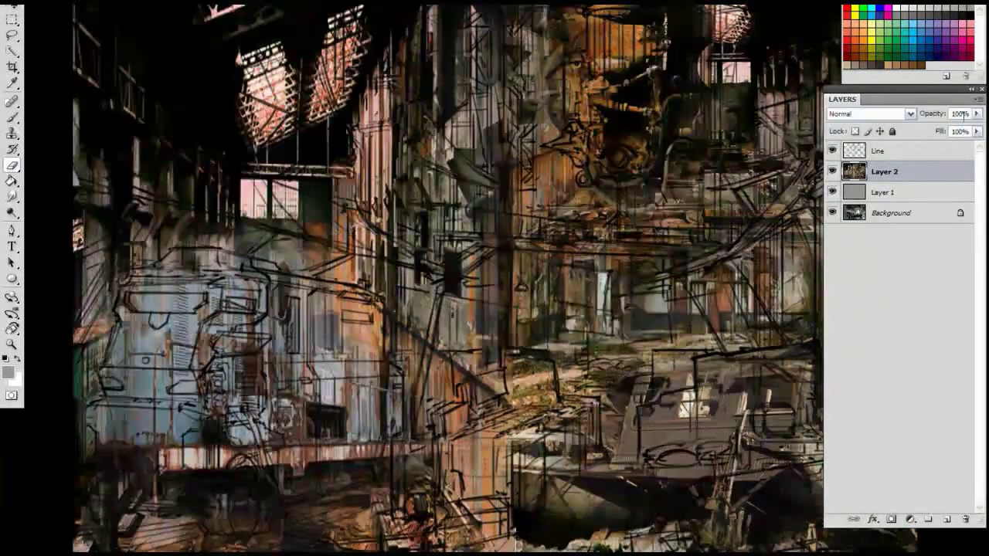
- Place the photo layer in a new group named 'Materials' and hide the panels
left_click(979, 99)
left_click(907, 156)
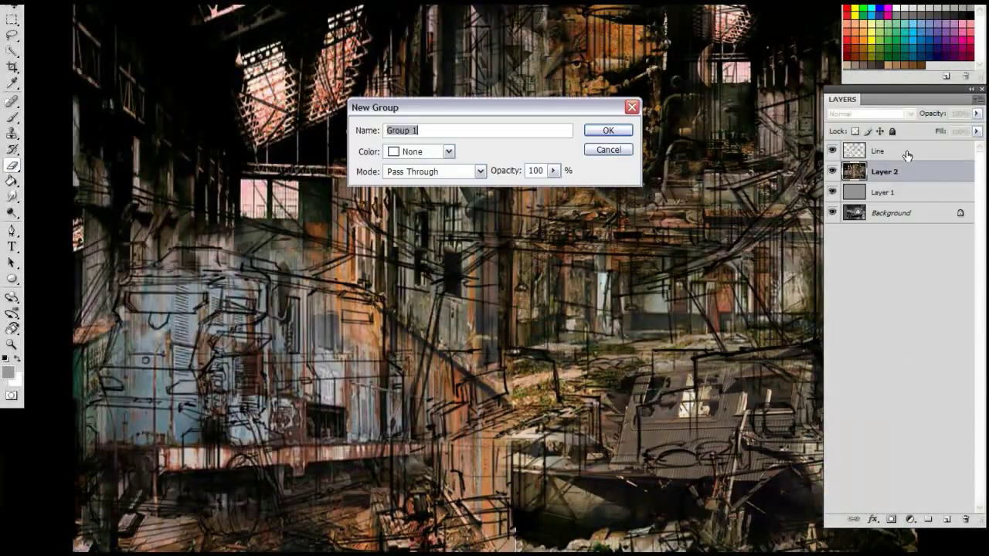
type("Materials")
key("Return")
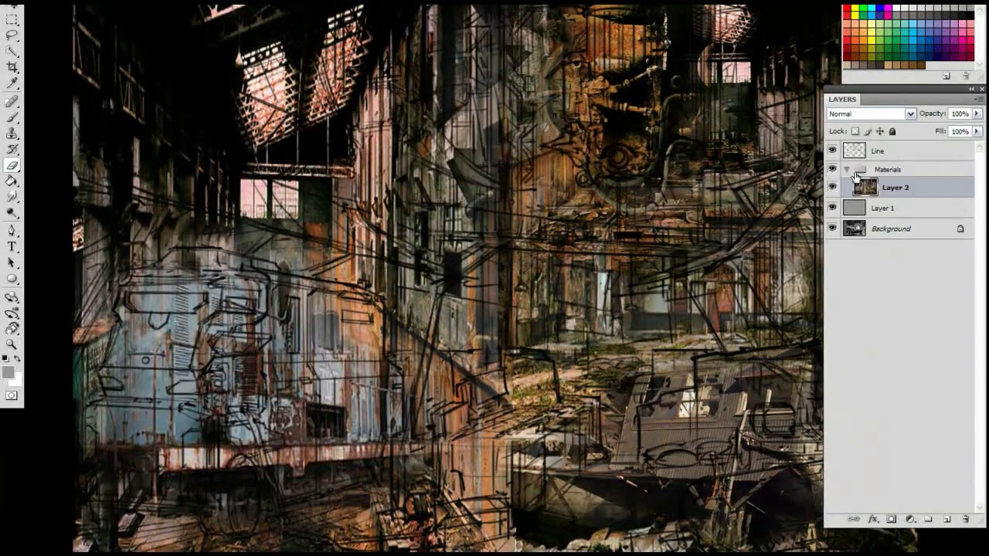
key("Tab")
right_click(616, 156)
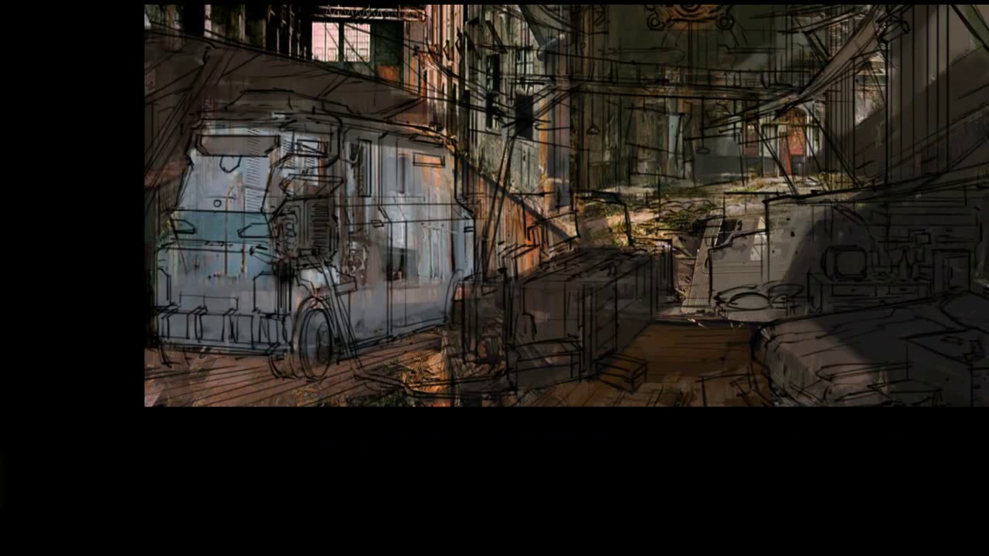
- Darken the locomotive's front wheel and bumper, lighten its side panel, then undo one stroke
left_click_drag(308, 306, 293, 377)
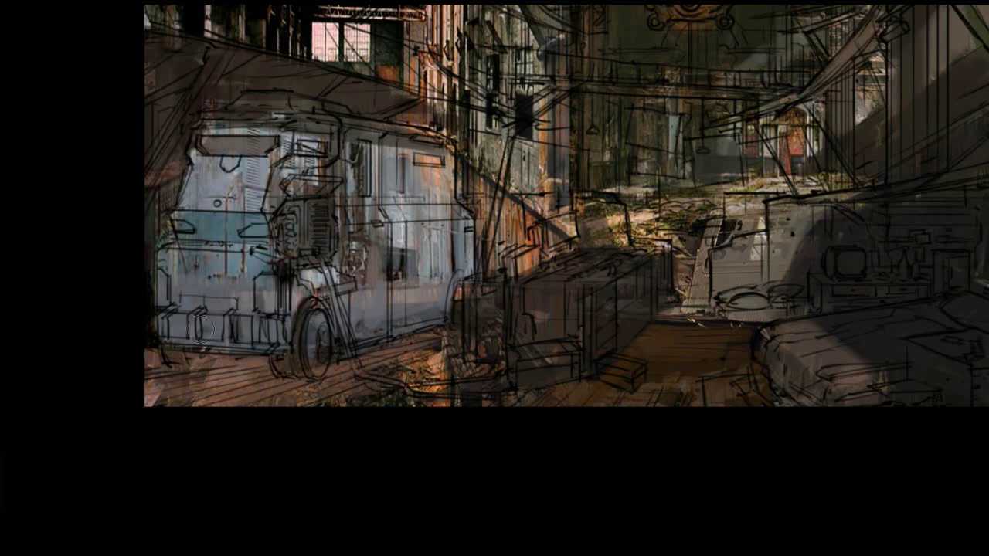
left_click_drag(285, 334, 144, 318)
left_click_drag(352, 293, 365, 255)
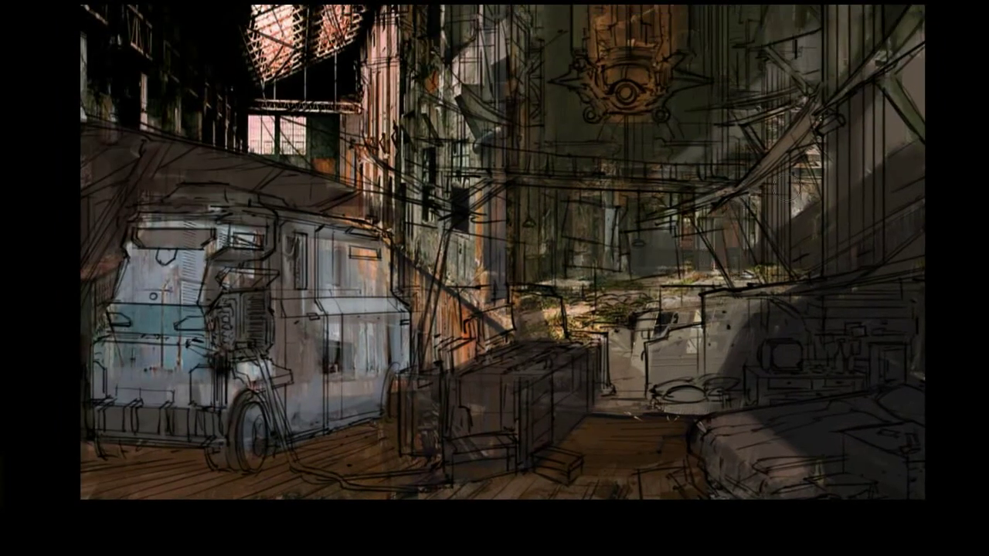
key("ctrl+z")
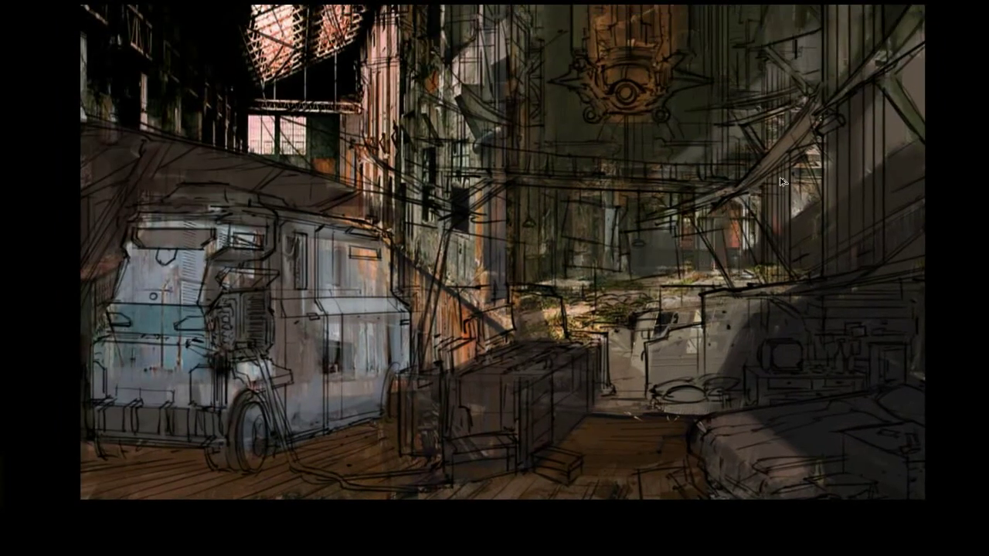
- Add lighter reddish paint on the right wall and right of centre
left_click_drag(788, 243, 772, 222)
left_click_drag(709, 301, 729, 353)
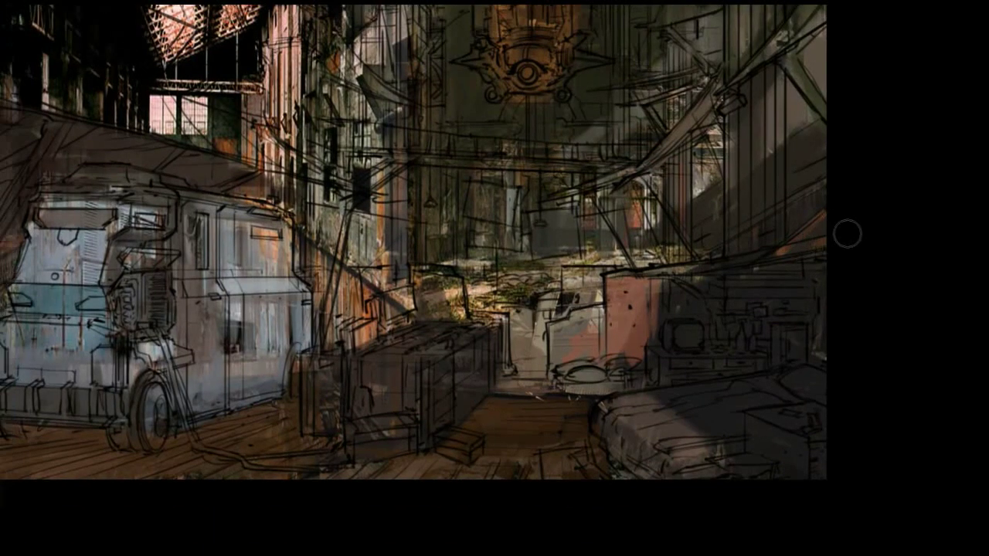
left_click_drag(533, 221, 559, 181)
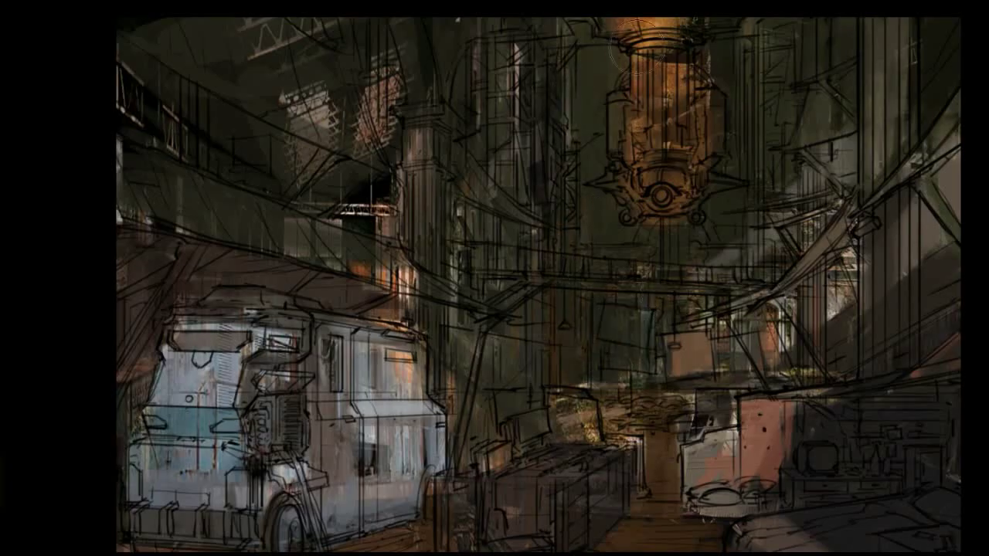
- Add small dark strokes on the right side and darken the lit roof truss
left_click_drag(649, 10, 579, 23)
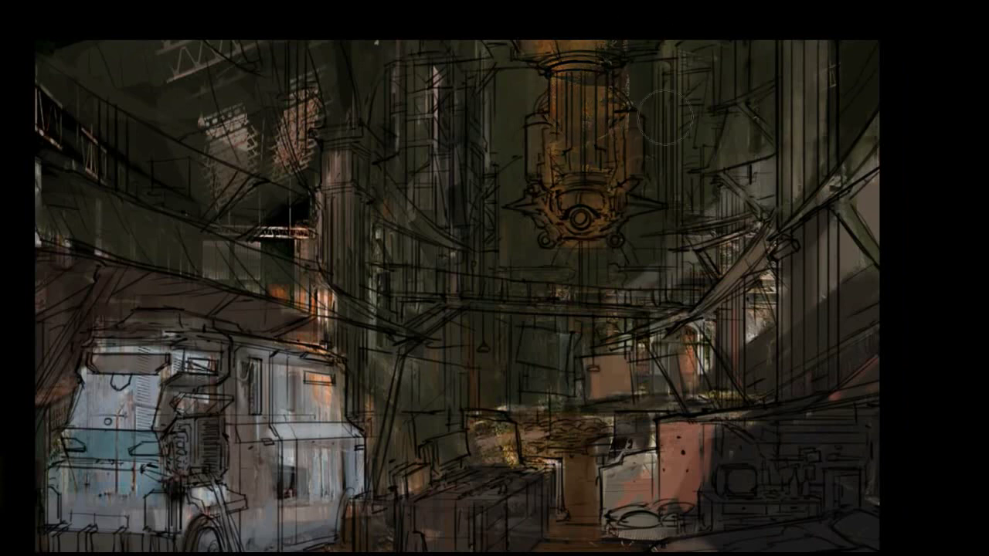
left_click_drag(541, 309, 496, 231)
mouse_move(723, 193)
left_mouse_down()
mouse_move(655, 302)
mouse_move(699, 263)
left_mouse_up()
mouse_move(673, 232)
left_mouse_down()
mouse_move(625, 313)
mouse_move(688, 263)
mouse_move(717, 303)
mouse_move(769, 341)
left_mouse_up()
left_click_drag(398, 255, 496, 310)
mouse_move(494, 108)
left_mouse_down()
mouse_move(402, 146)
mouse_move(452, 61)
left_mouse_up()
- Paint darker grey over the truck's blue windshield
mouse_move(551, 181)
left_mouse_down()
mouse_move(733, 109)
mouse_move(696, 136)
mouse_move(736, 167)
mouse_move(720, 201)
left_mouse_up()
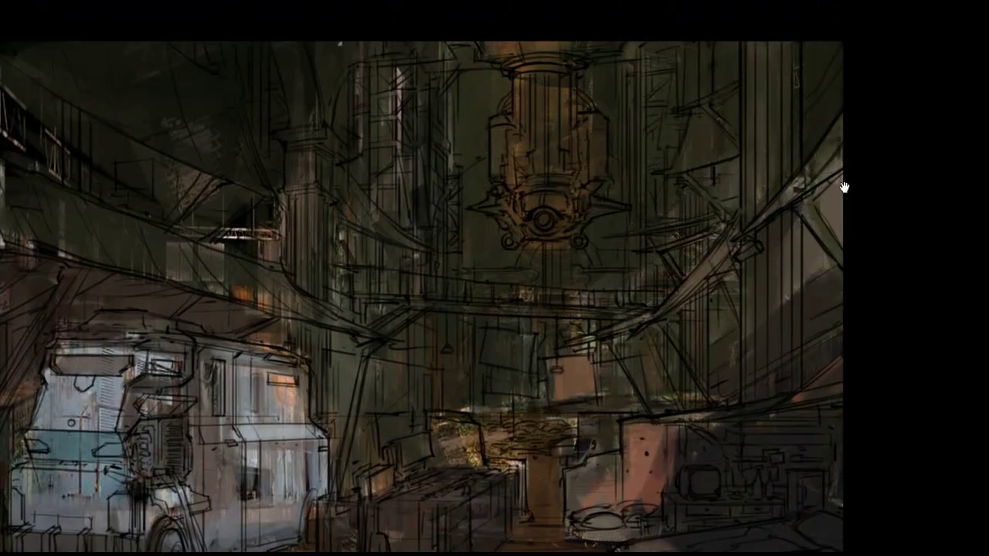
scroll(808, 246, "down", 3)
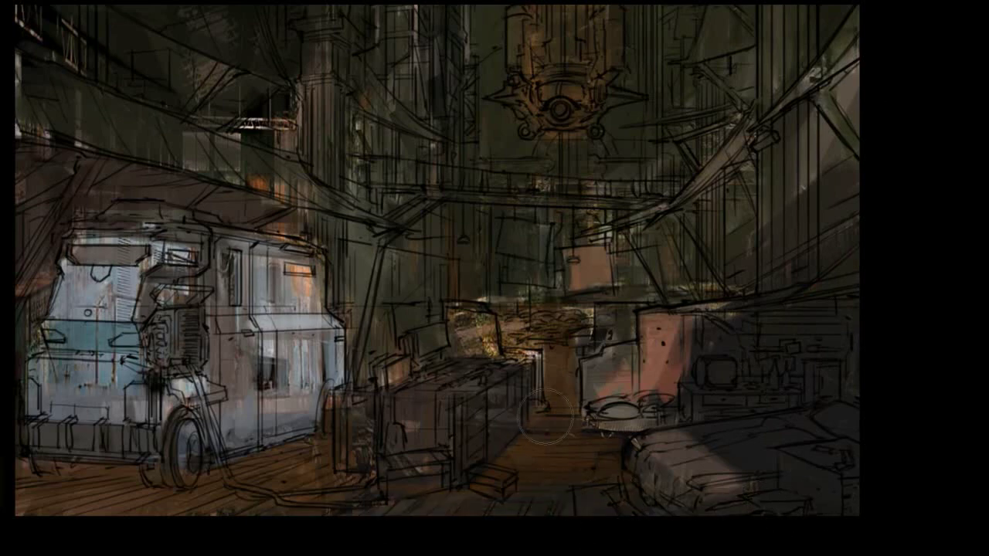
mouse_move(425, 432)
left_mouse_down()
mouse_move(558, 436)
mouse_move(388, 433)
left_mouse_up()
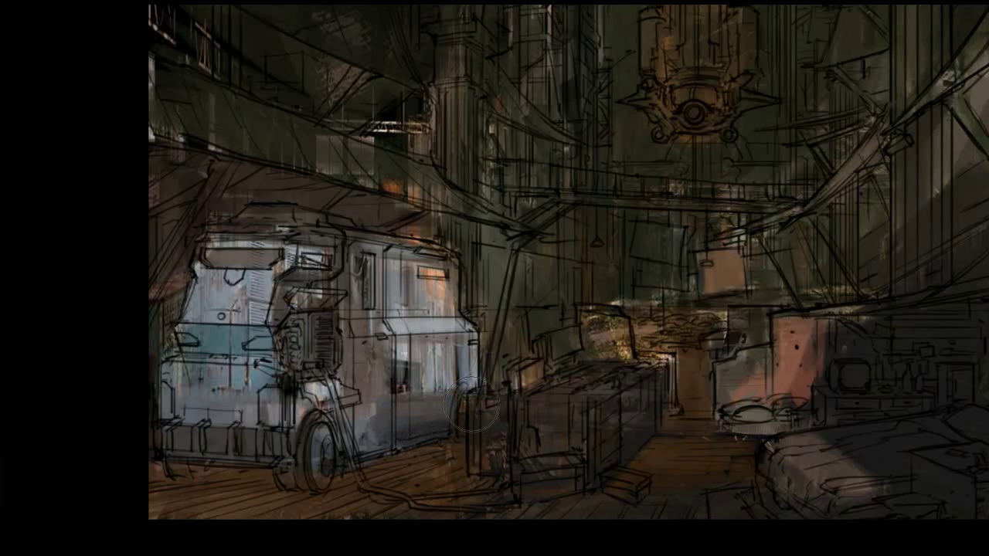
left_click_drag(139, 479, 243, 463)
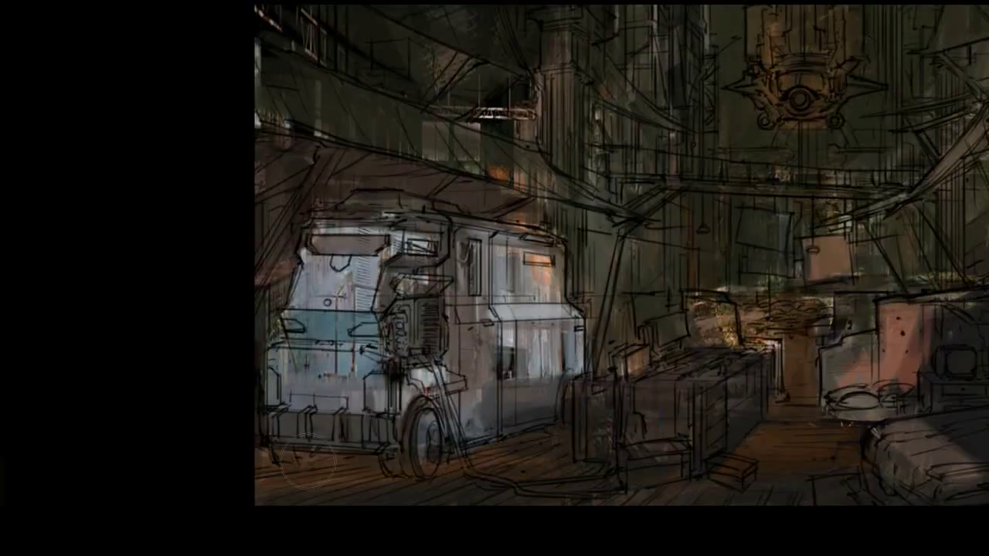
mouse_move(248, 381)
left_mouse_down()
mouse_move(371, 309)
mouse_move(354, 238)
mouse_move(448, 203)
mouse_move(249, 150)
left_mouse_up()
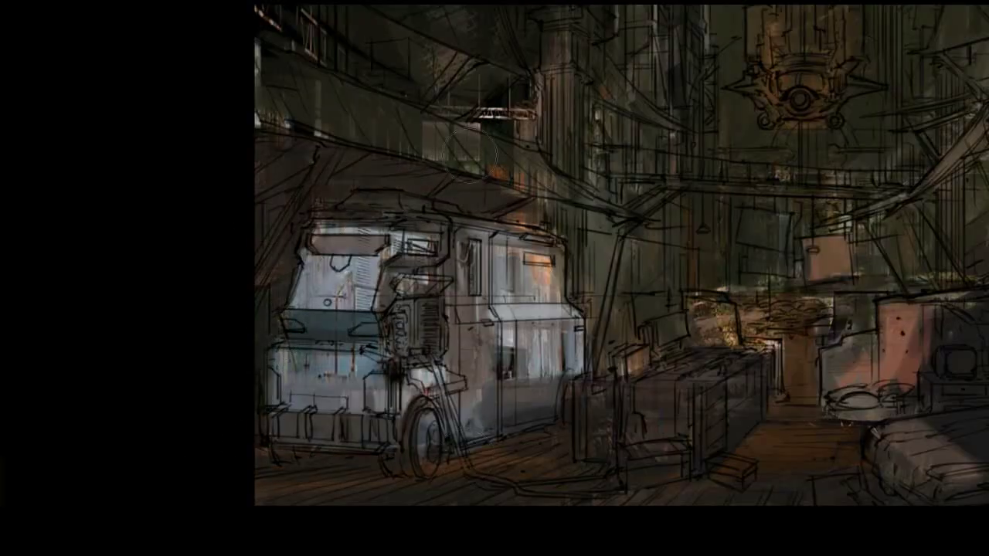
- Darken the area right of centre in the warehouse
left_click_drag(237, 73, 274, 154)
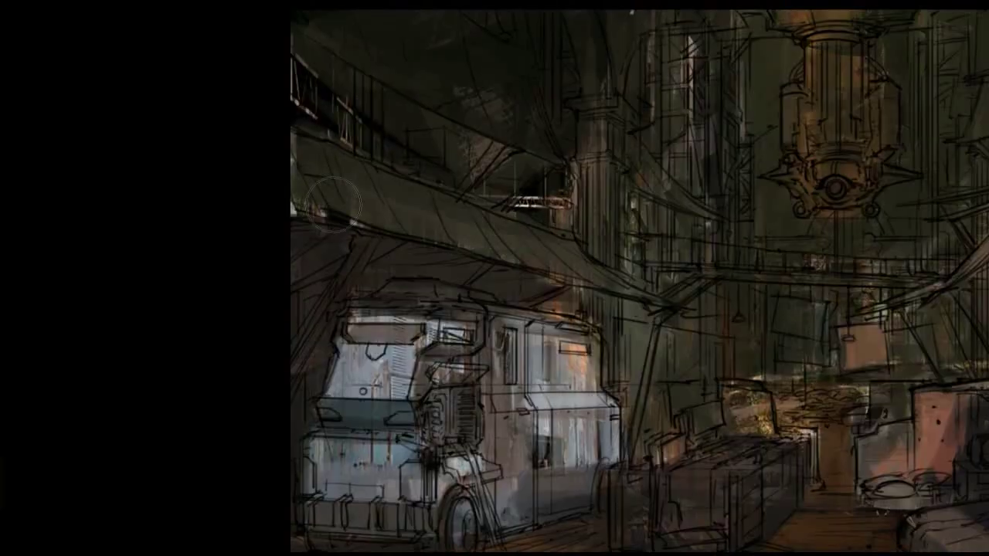
scroll(423, 202, "up", 3)
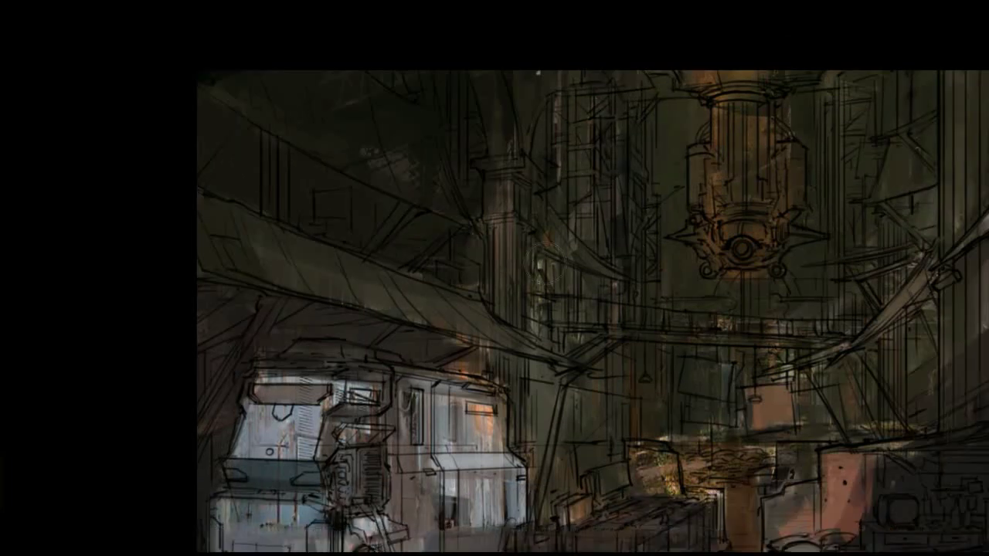
mouse_move(546, 330)
left_mouse_down()
mouse_move(546, 244)
mouse_move(545, 370)
mouse_move(560, 437)
mouse_move(618, 390)
mouse_move(661, 393)
left_mouse_up()
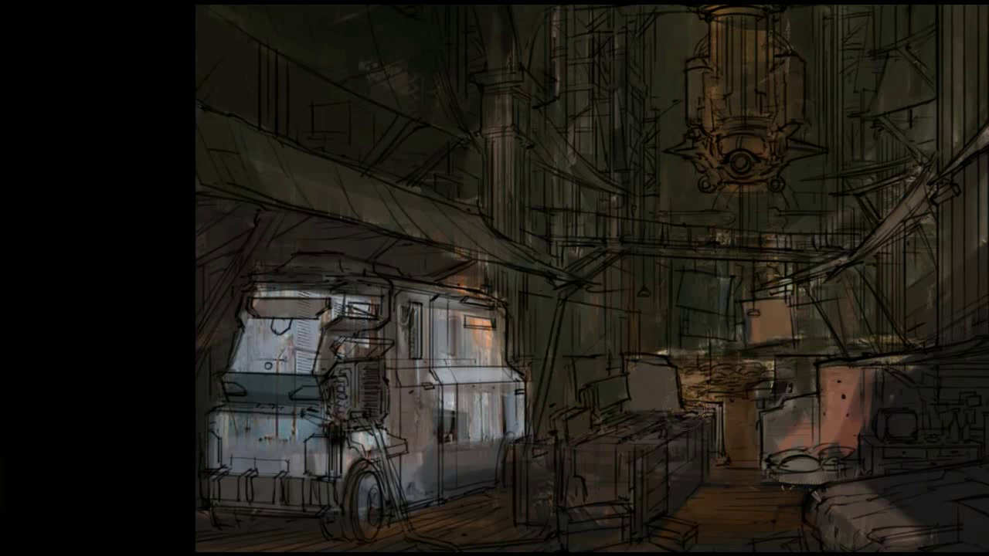
mouse_move(689, 316)
left_mouse_down()
mouse_move(700, 398)
mouse_move(754, 386)
mouse_move(734, 425)
mouse_move(771, 360)
mouse_move(765, 278)
mouse_move(780, 247)
mouse_move(862, 229)
mouse_move(782, 229)
mouse_move(728, 253)
left_mouse_up()
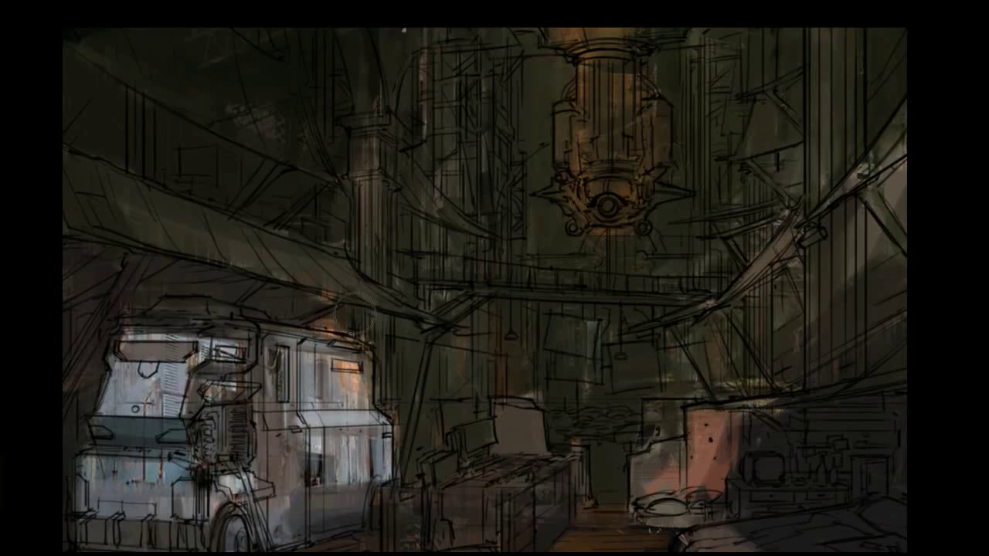
left_click_drag(313, 302, 436, 251)
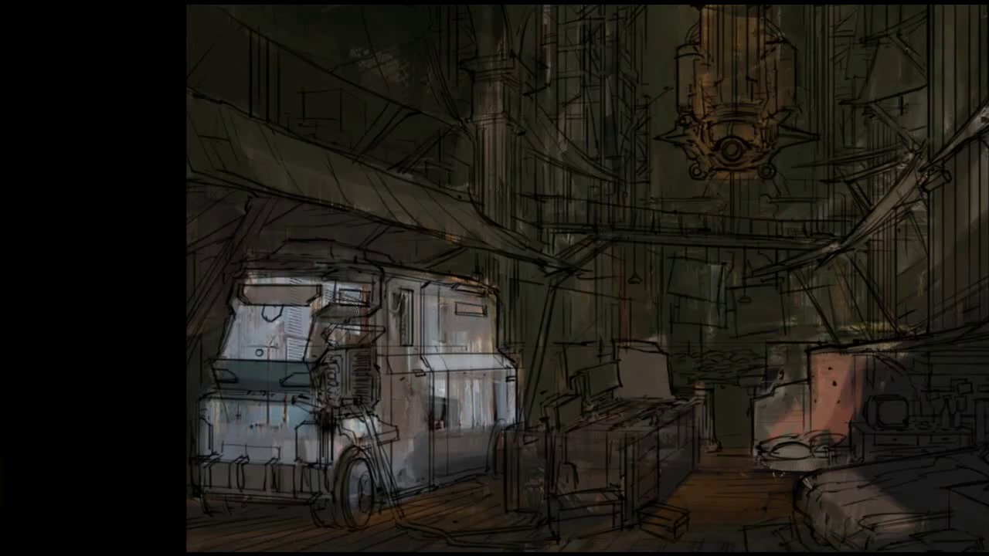
left_click_drag(637, 227, 671, 225)
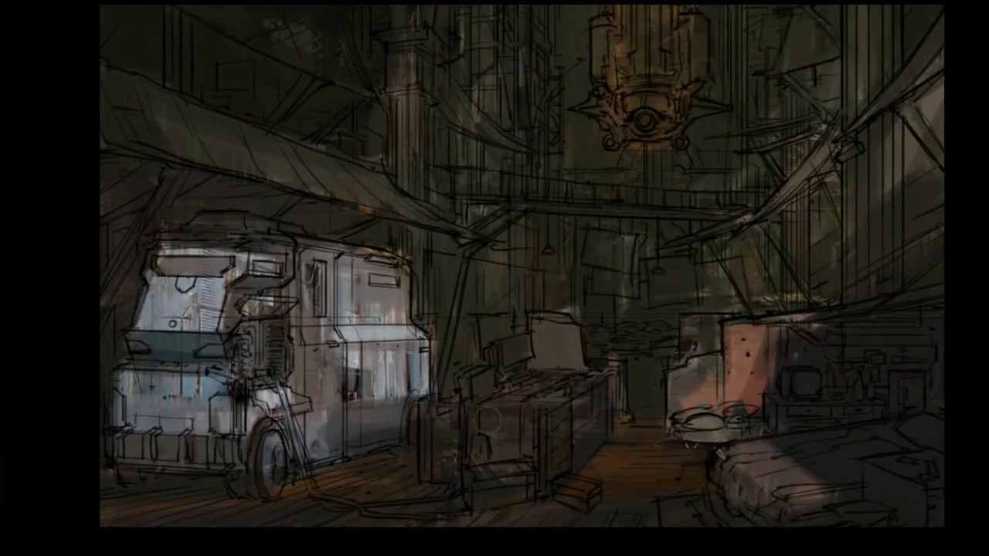
left_click_drag(850, 359, 800, 371)
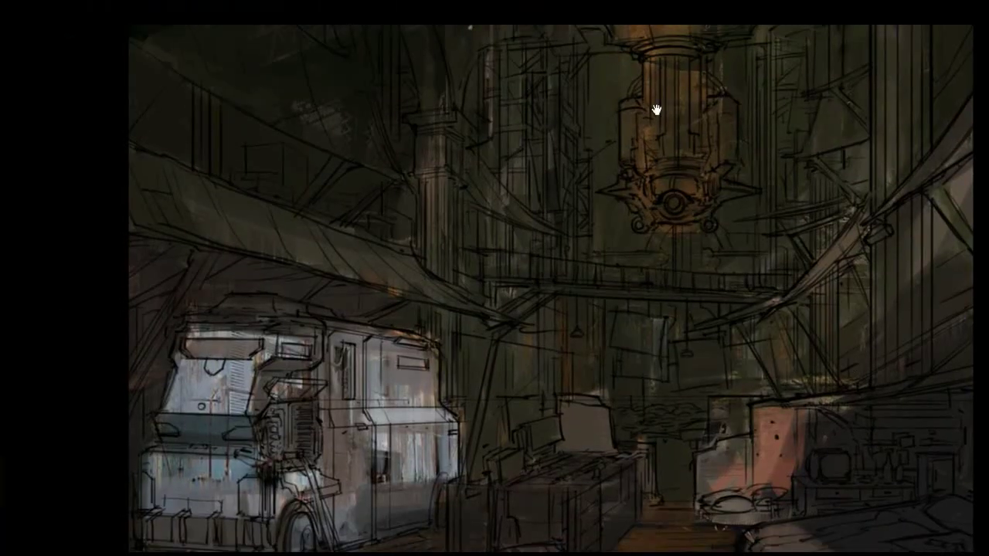
- Darken the pillar left of centre and the diagonal beam on the left
left_click_drag(646, 85, 634, 46)
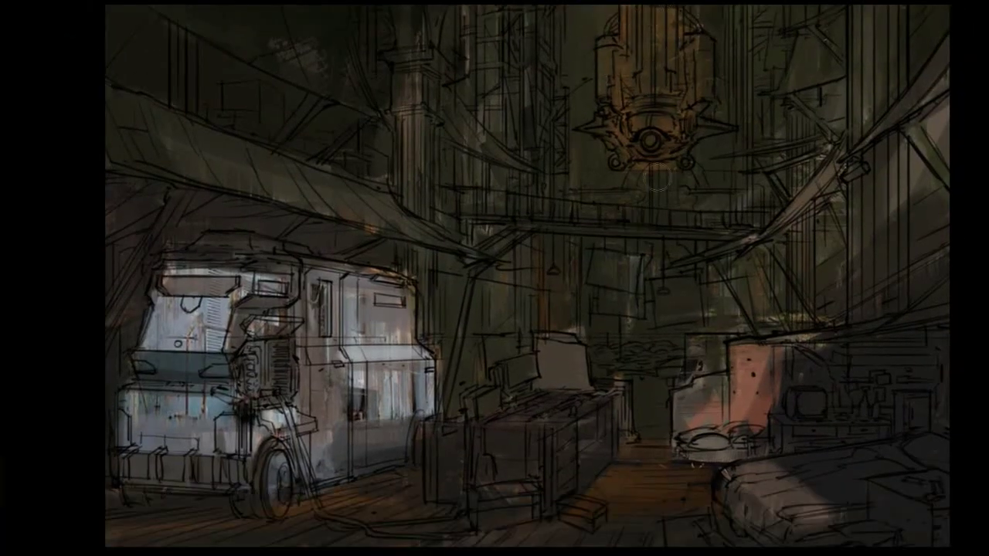
left_click_drag(634, 167, 598, 176)
left_click_drag(627, 290, 770, 162)
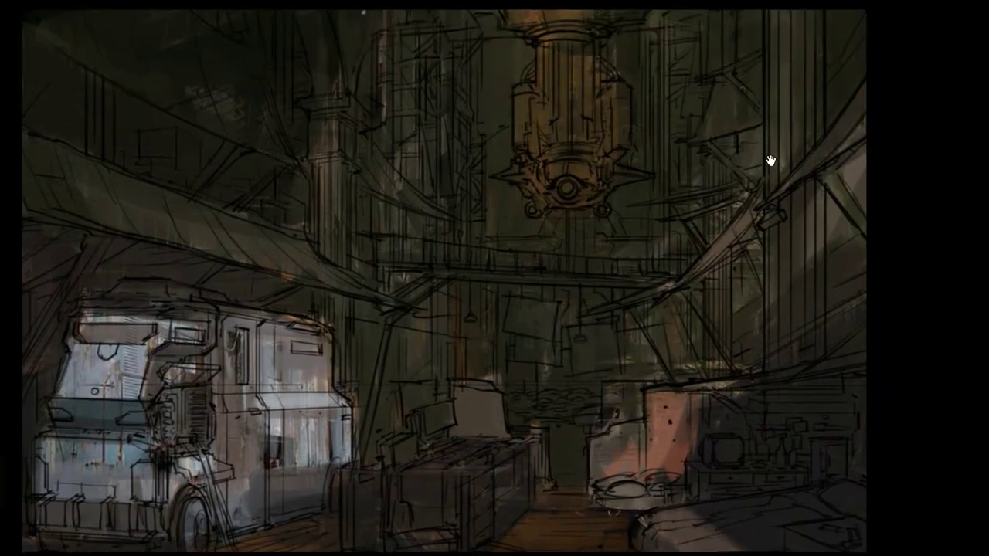
left_click_drag(501, 418, 555, 342)
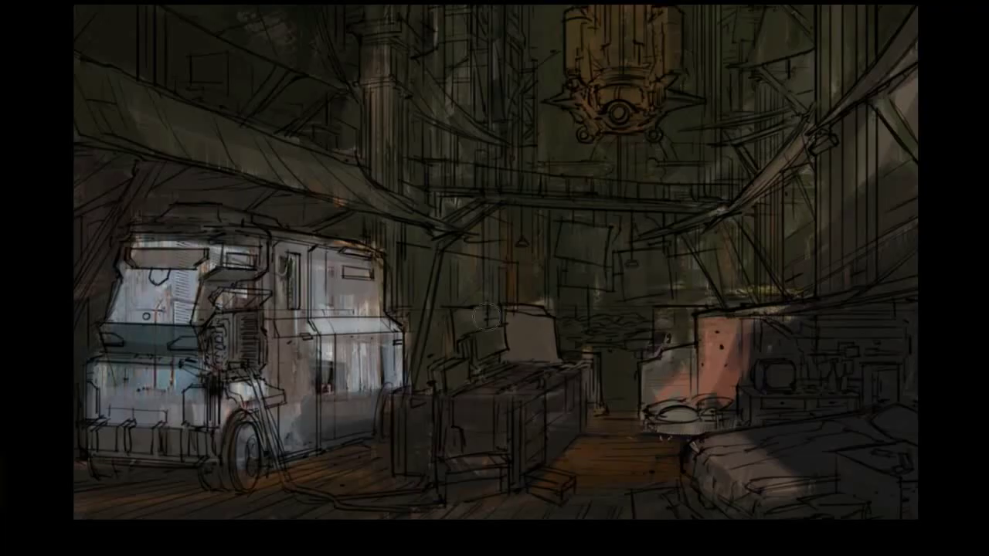
left_click_drag(360, 230, 421, 225)
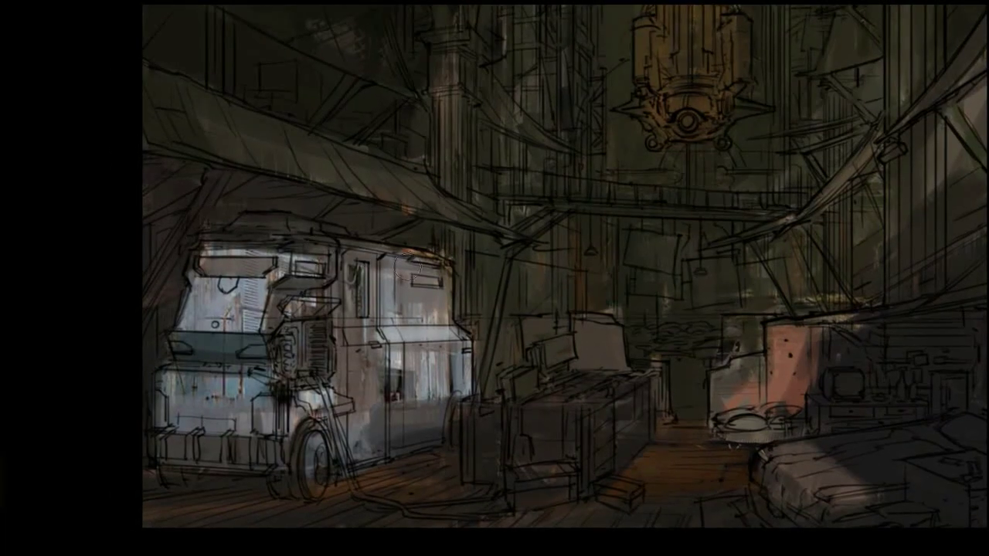
left_click_drag(386, 274, 409, 280)
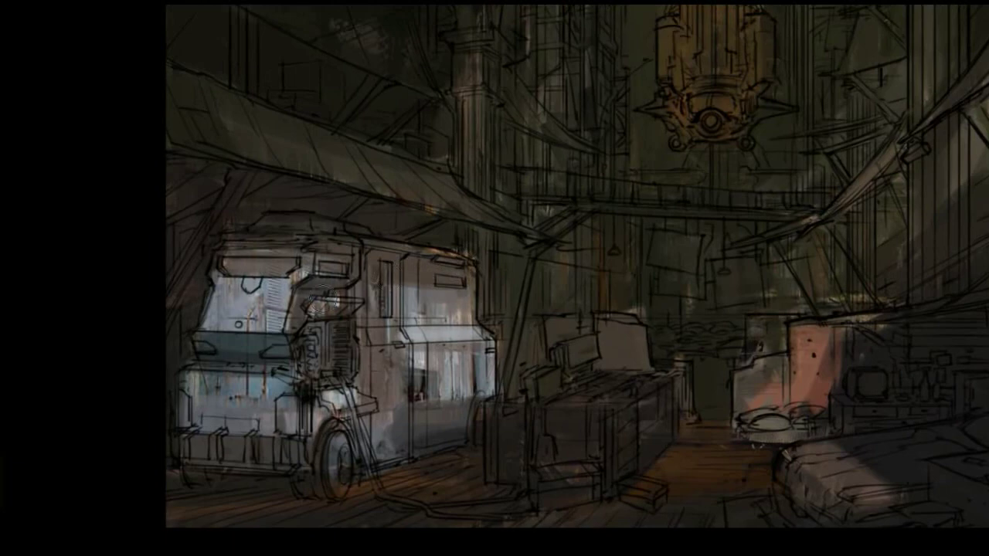
left_click_drag(467, 345, 444, 348)
left_click_drag(388, 450, 339, 535)
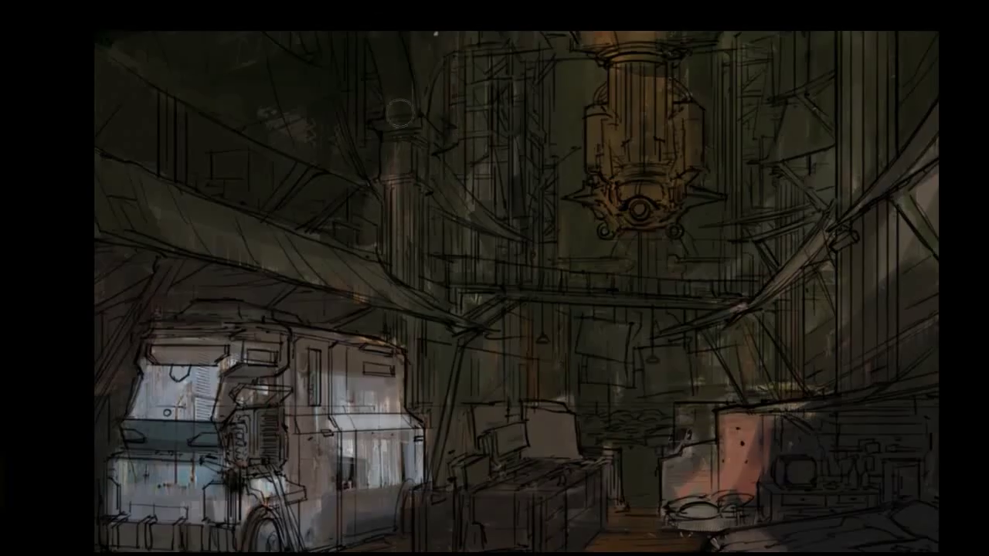
left_click_drag(400, 143, 402, 272)
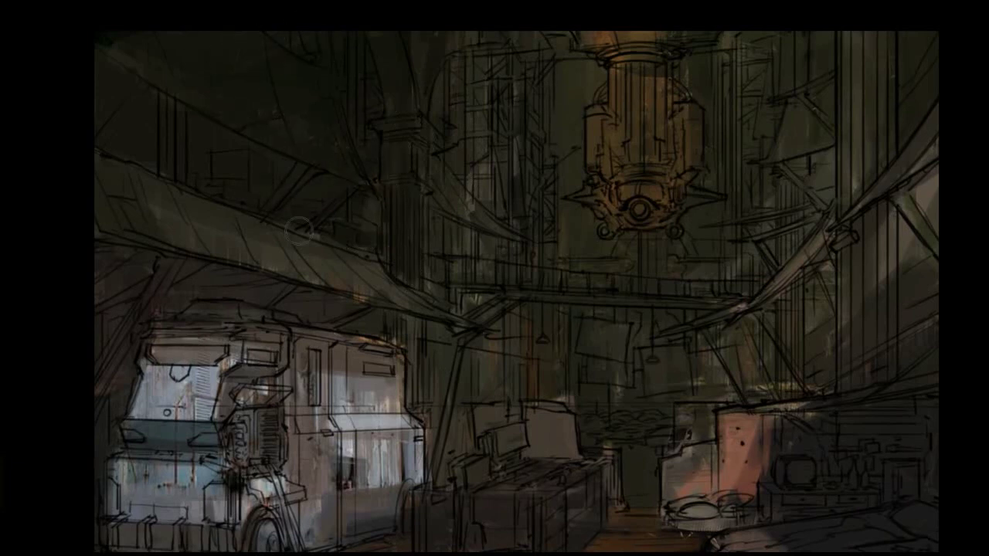
mouse_move(371, 259)
left_mouse_down()
mouse_move(191, 210)
mouse_move(261, 222)
mouse_move(154, 208)
left_mouse_up()
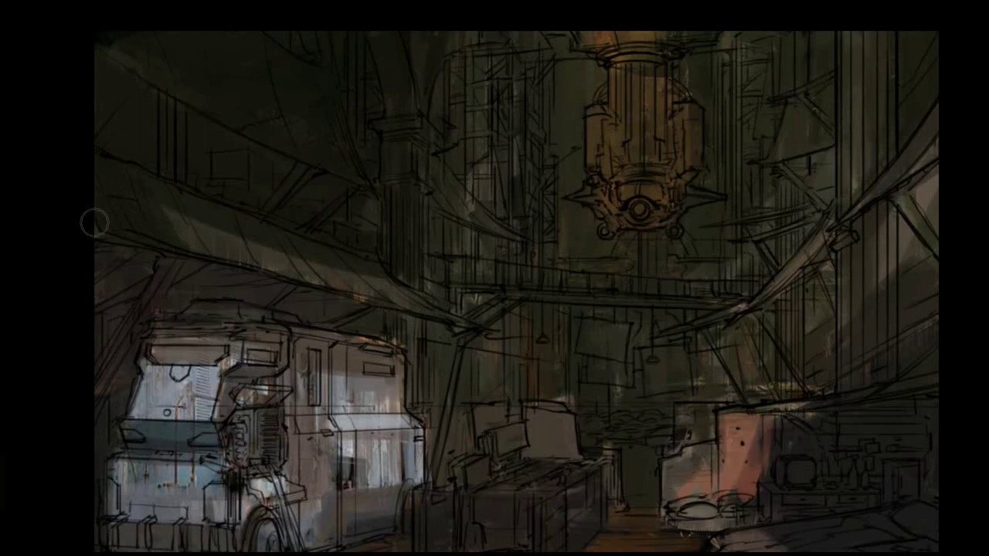
- Lay a pinkish highlight on the central crate
left_click_drag(754, 296, 633, 193)
left_click_drag(757, 269, 796, 209)
left_click_drag(769, 261, 885, 304)
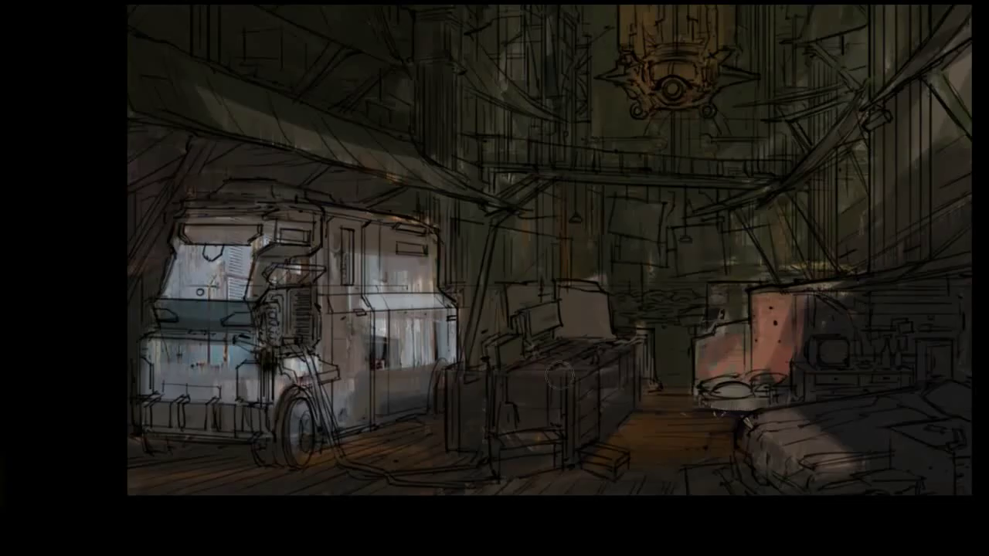
left_click_drag(573, 315, 593, 304)
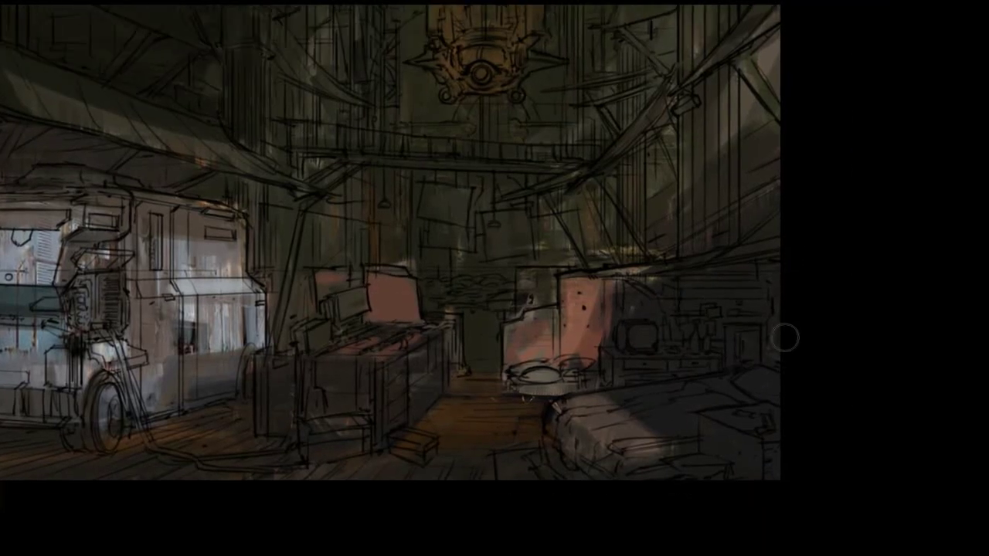
scroll(663, 316, "down", 3)
scroll(578, 270, "up", 4)
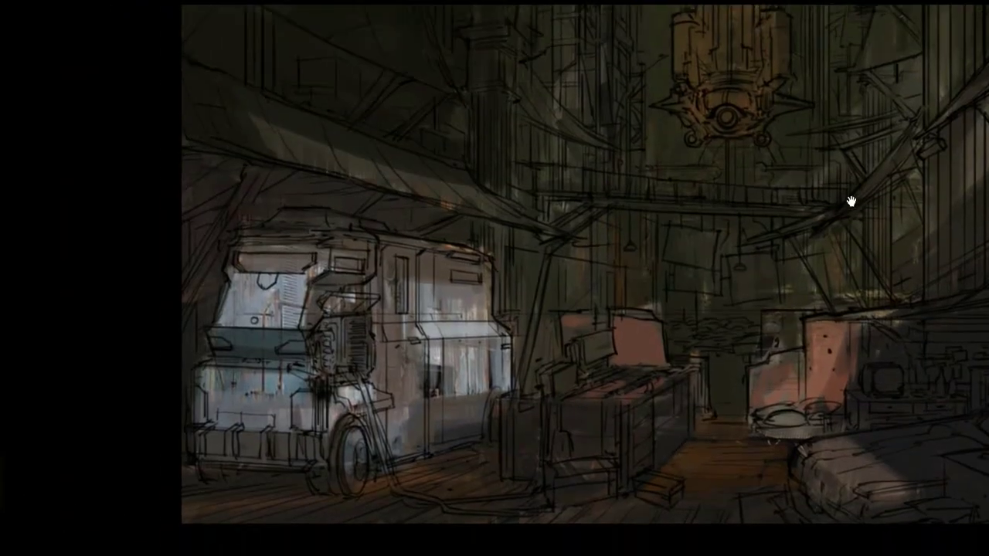
- Darken the truck's grille and cab roof edge, adding two light headlights on the grille
mouse_move(334, 357)
left_mouse_down()
mouse_move(208, 340)
mouse_move(221, 361)
left_mouse_up()
left_click_drag(287, 349, 300, 351)
left_click_drag(212, 344, 234, 347)
left_click_drag(409, 363, 388, 345)
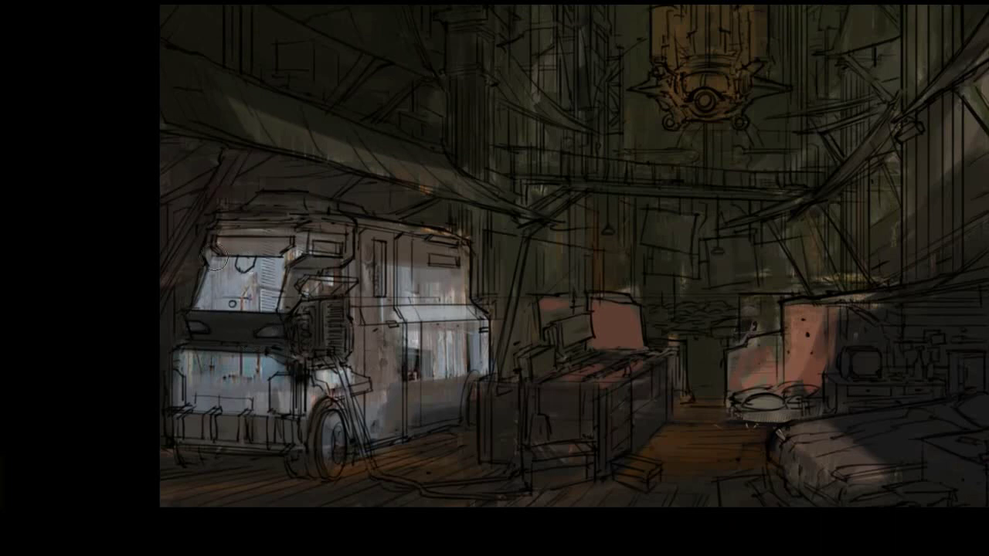
mouse_move(250, 260)
left_mouse_down()
mouse_move(326, 246)
mouse_move(269, 230)
mouse_move(277, 204)
mouse_move(263, 207)
mouse_move(446, 232)
left_mouse_up()
left_click_drag(477, 444, 460, 412)
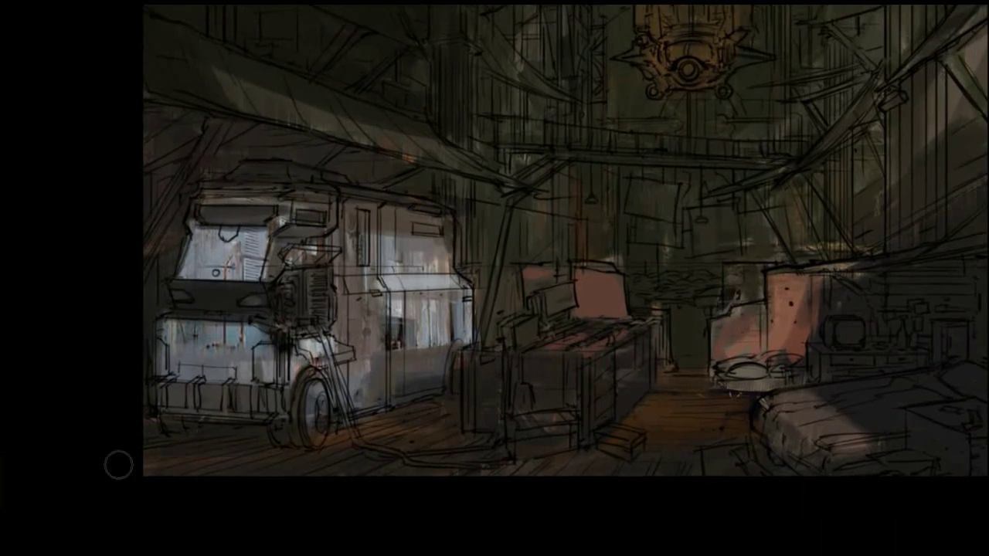
mouse_move(510, 368)
left_mouse_down()
mouse_move(467, 384)
mouse_move(570, 410)
left_mouse_up()
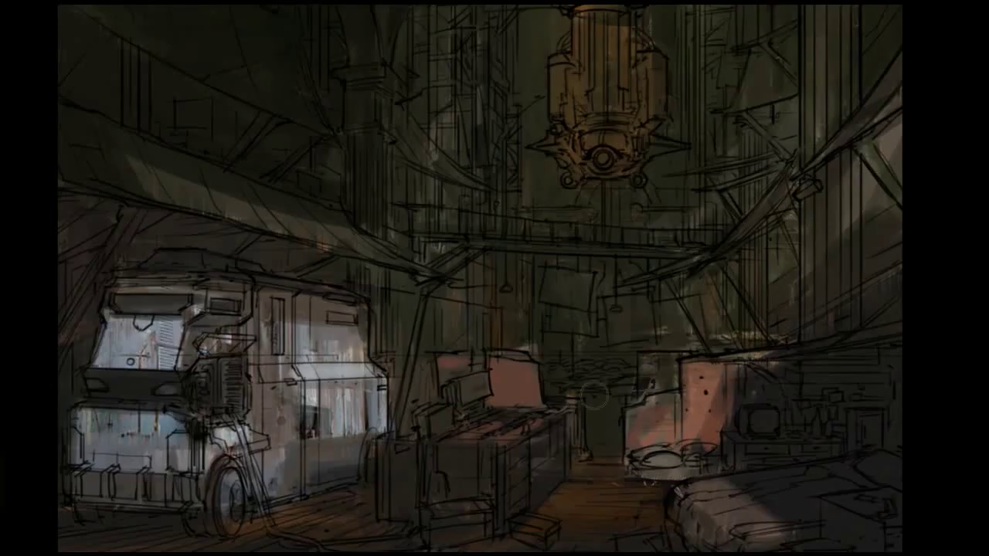
mouse_move(525, 281)
left_mouse_down()
mouse_move(663, 292)
mouse_move(672, 232)
mouse_move(661, 104)
mouse_move(593, 209)
left_mouse_up()
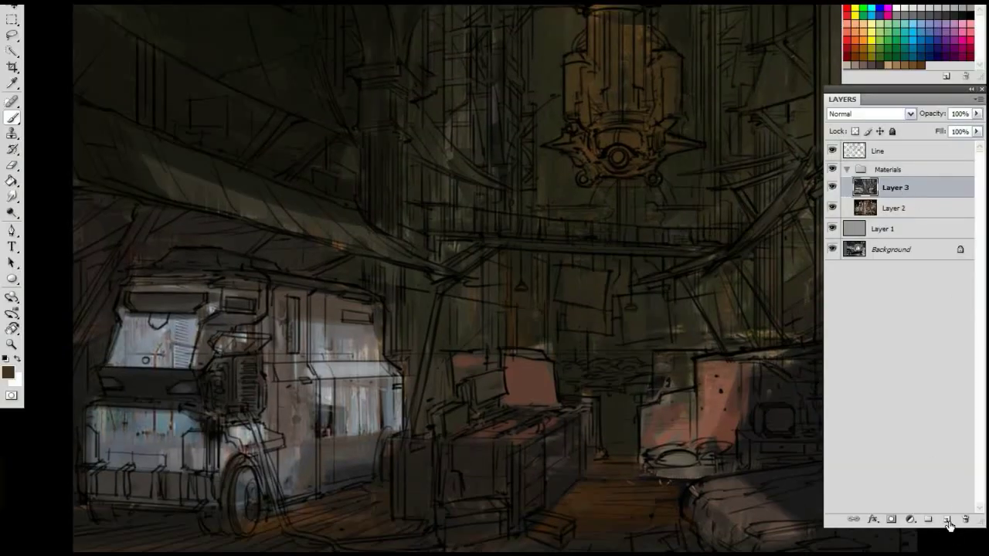
- Add a black-filled layer in Saturation mode to view the painting in greyscale
left_click(947, 520)
key("d")
scroll(667, 190, "up", 3)
key("g")
left_click(667, 190)
left_click(869, 114)
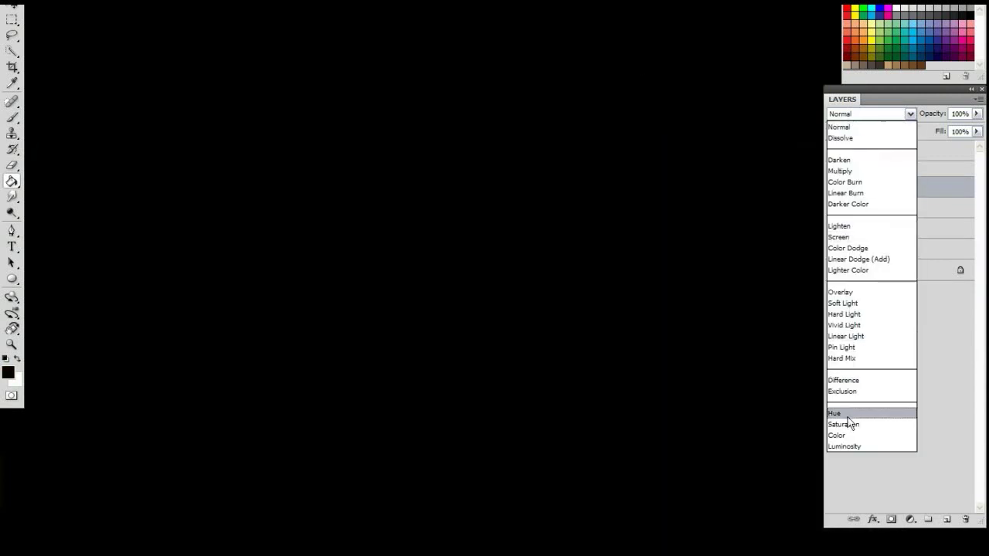
left_click(847, 424)
scroll(645, 268, "down", 3)
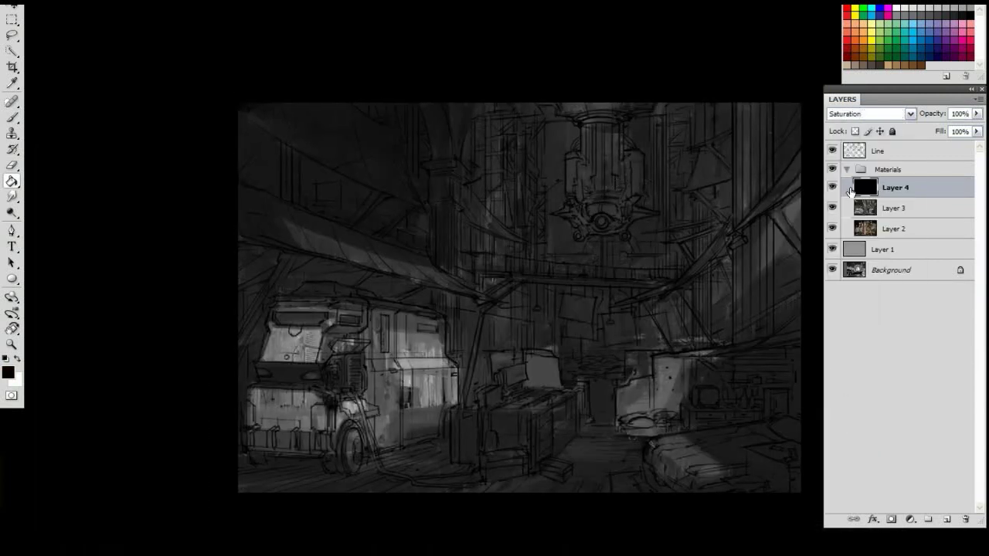
- Add a Multiply layer above Layer 3 with a dark bottom gradient at 65% opacity
left_click(893, 208)
left_click(947, 520)
left_click(869, 114)
left_click(847, 169)
scroll(668, 82, "down", 1)
scroll(623, 112, "up", 1)
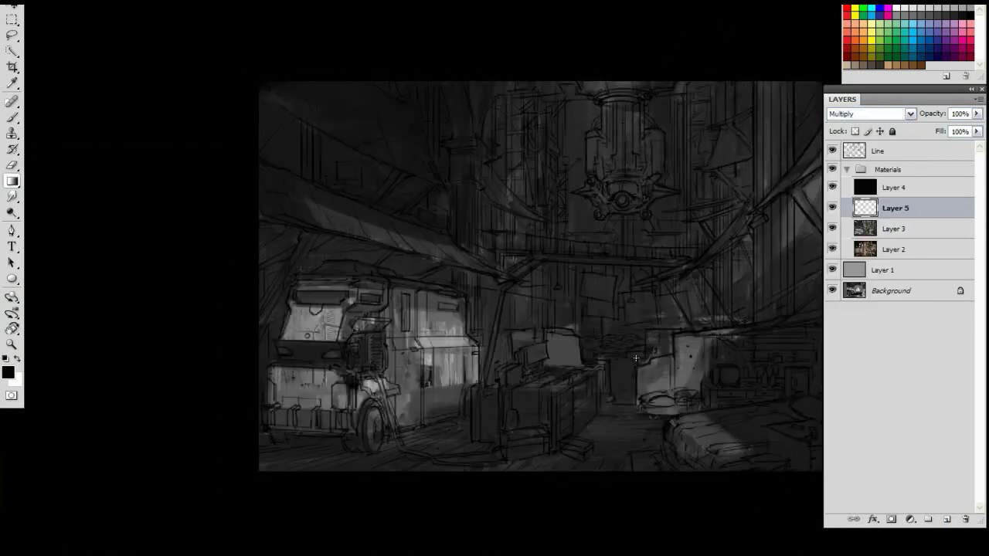
left_click_drag(541, 463, 541, 324)
left_click(977, 113)
left_click_drag(977, 129, 952, 130)
left_click(666, 104)
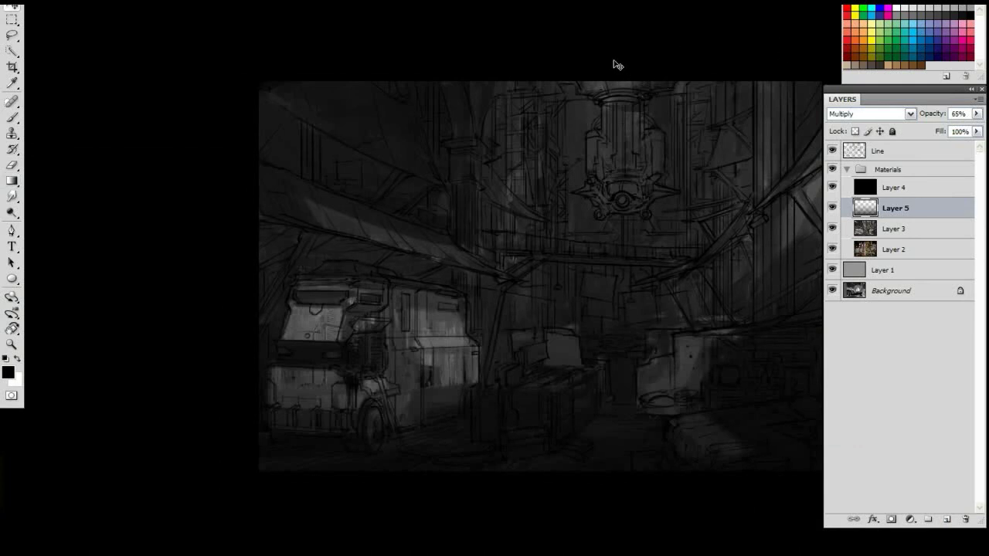
- Erase Layer 5's shadow from the lower-right floor and the truck's right side
left_click(946, 521)
key("b")
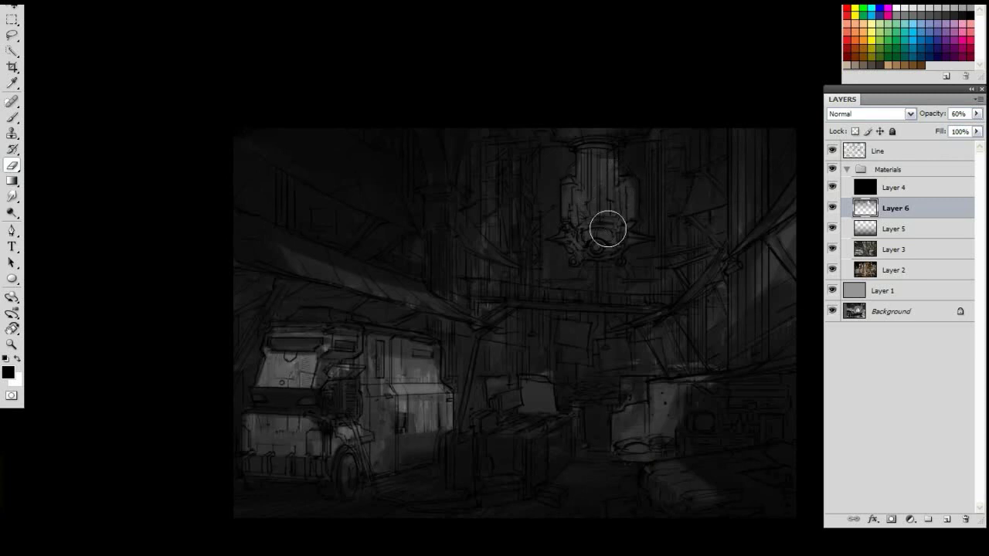
key("alt+bracketleft")
mouse_move(654, 470)
left_mouse_down()
mouse_move(704, 492)
mouse_move(756, 459)
mouse_move(660, 474)
mouse_move(667, 489)
mouse_move(755, 439)
mouse_move(677, 434)
mouse_move(710, 438)
left_mouse_up()
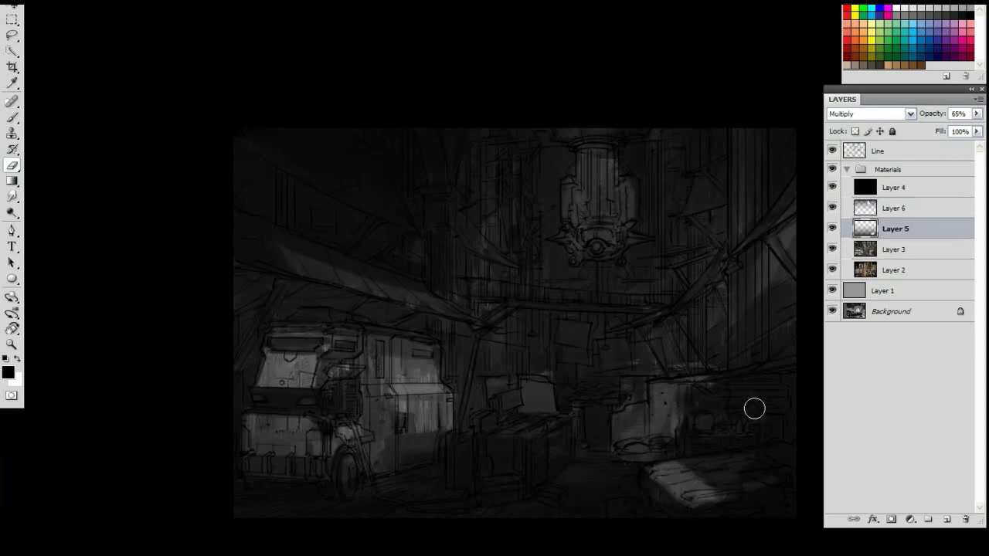
mouse_move(752, 487)
left_mouse_down()
mouse_move(520, 420)
mouse_move(510, 404)
mouse_move(410, 386)
left_mouse_up()
- On a new Multiply layer above Layer 6, brush sampled grey over the truck cab and ground below
left_click(897, 208)
left_click(947, 519)
left_click(869, 113)
left_click(845, 170)
key("b")
left_click(306, 371, "alt")
mouse_move(267, 352)
left_mouse_down()
mouse_move(278, 383)
mouse_move(313, 355)
left_mouse_up()
left_click_drag(252, 424, 294, 448)
mouse_move(375, 350)
left_mouse_down()
mouse_move(423, 428)
mouse_move(358, 355)
mouse_move(307, 351)
left_mouse_up()
mouse_move(416, 376)
left_mouse_down()
mouse_move(339, 368)
mouse_move(383, 435)
mouse_move(415, 435)
mouse_move(444, 421)
left_mouse_up()
key("ctrl+z")
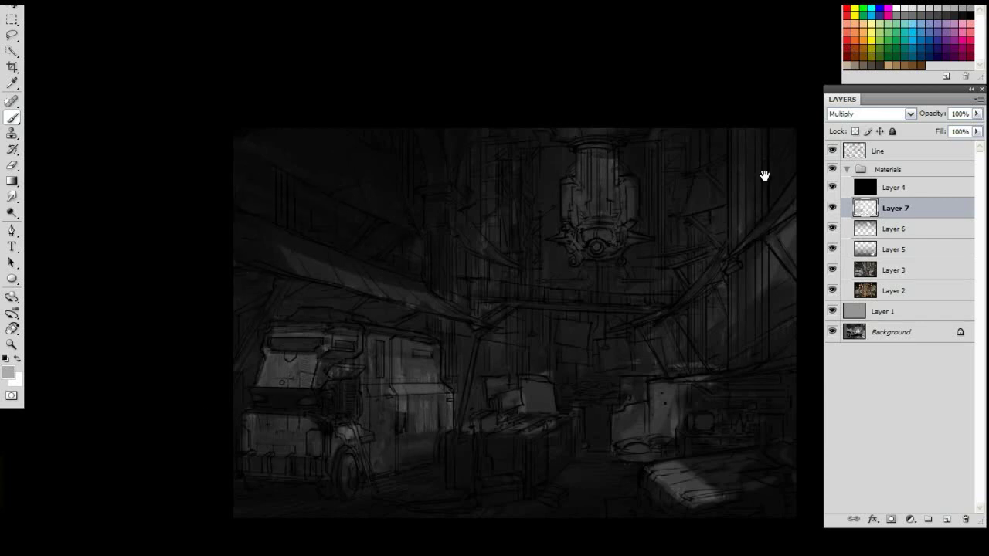
- Pan around the greyscale warehouse painting to reposition it in the window
left_click_drag(779, 162, 755, 191)
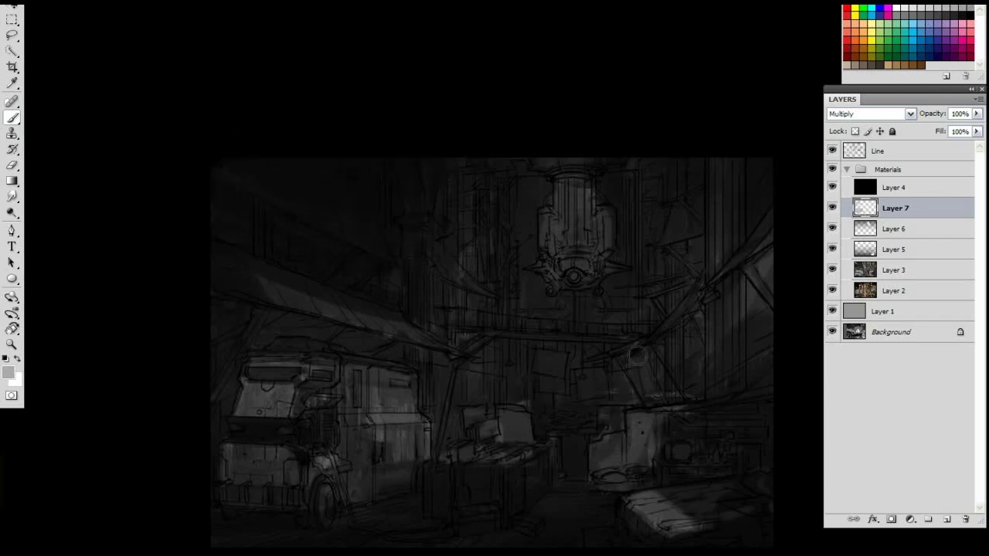
left_click_drag(559, 441, 596, 393)
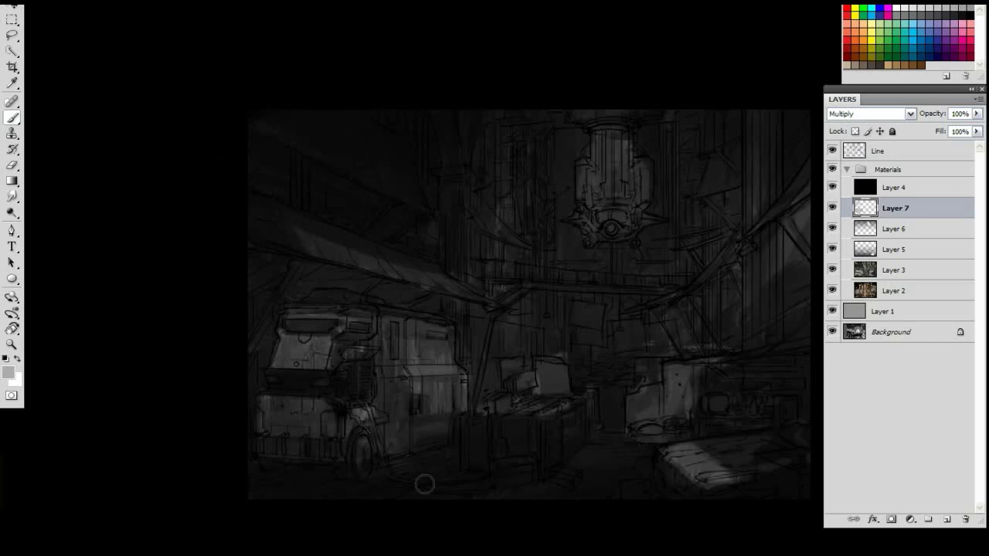
left_click_drag(618, 309, 483, 258)
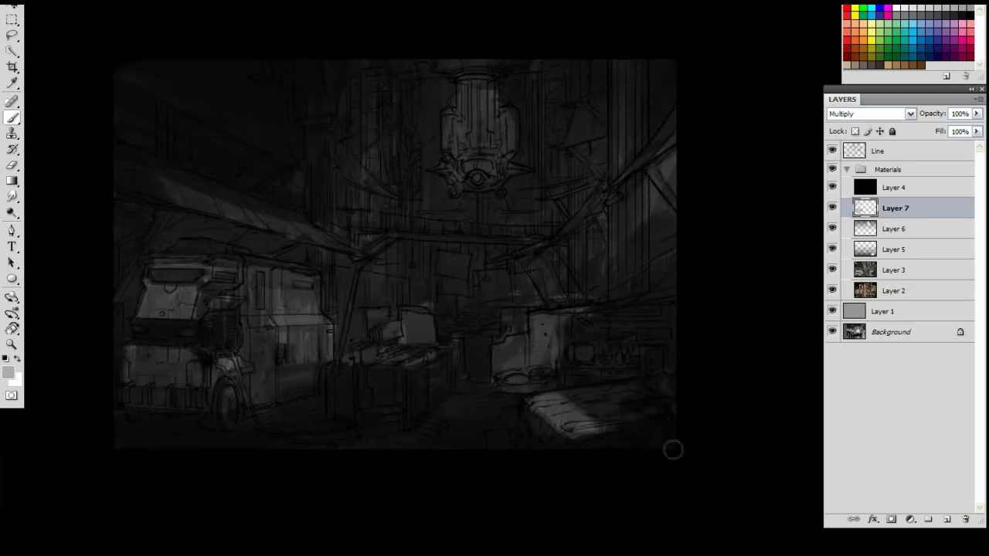
left_click_drag(676, 421, 752, 462)
left_click_drag(587, 139, 620, 202)
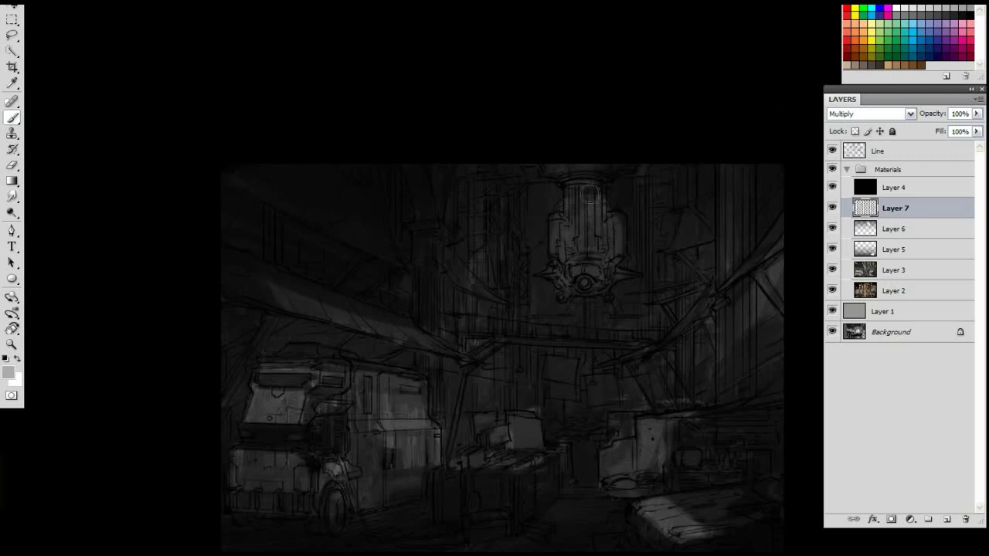
left_click_drag(615, 268, 616, 238)
- Add a new Layer 8 above Layer 7 and choose a larger brush preset
left_click(947, 519)
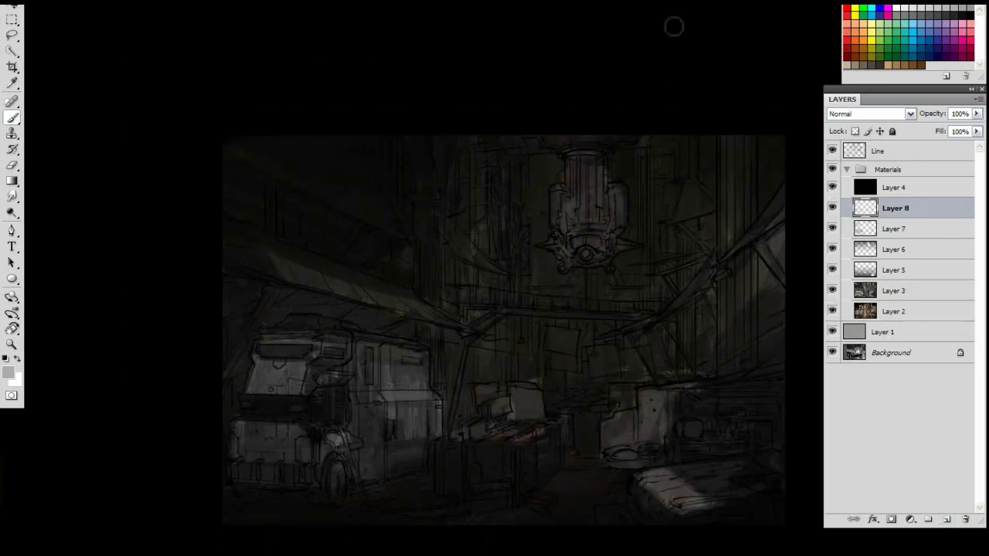
right_click(577, 188)
double_click(708, 358)
- Set Layer 8's blend mode to Color Dodge, switch to a smaller brush, and hide the panels
double_click(904, 210)
left_click(658, 64)
left_click(867, 114)
left_click(865, 240)
right_click(730, 124)
double_click(843, 312)
key("Tab")
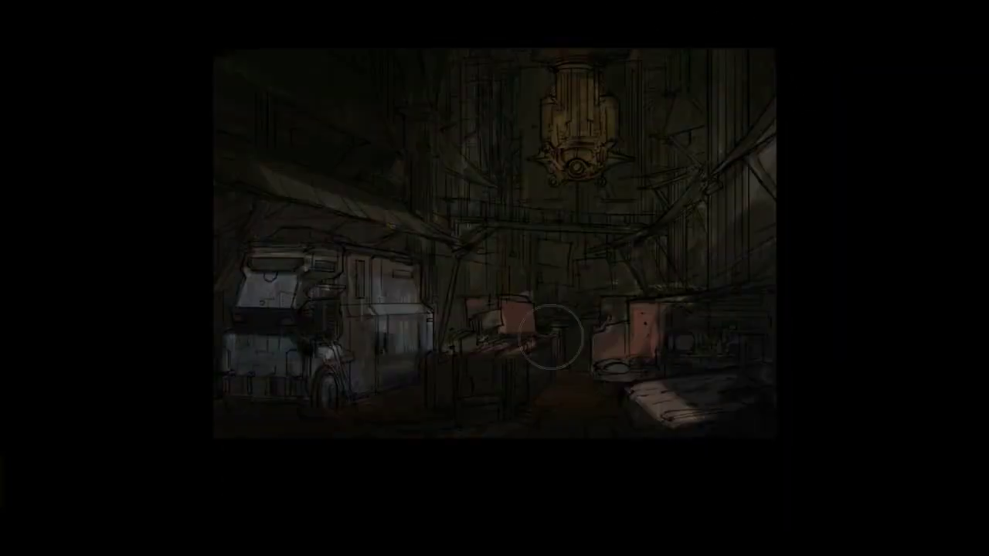
- Move Layer 8 below Layer 4 and paint orange glows on the left desk and floor
key("Tab")
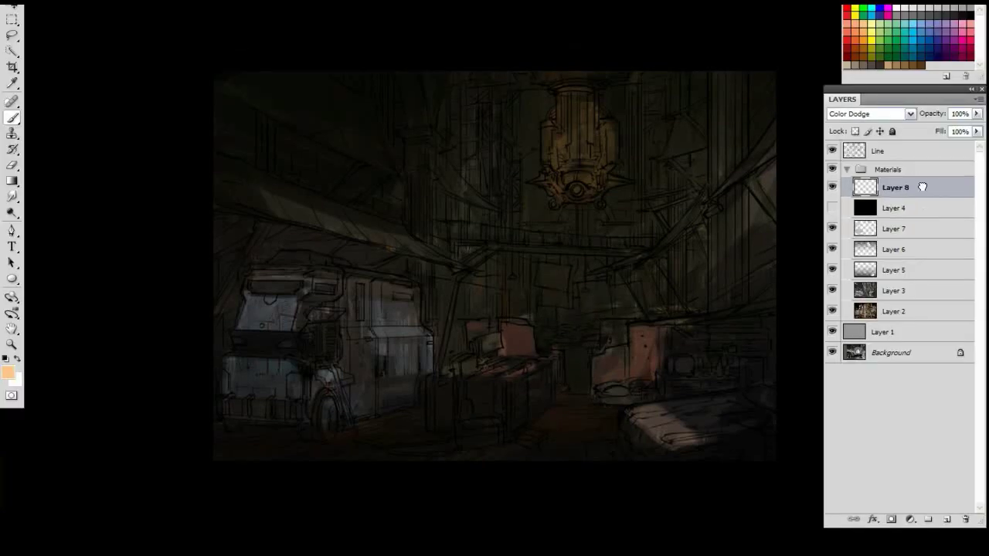
left_click_drag(924, 214, 917, 210)
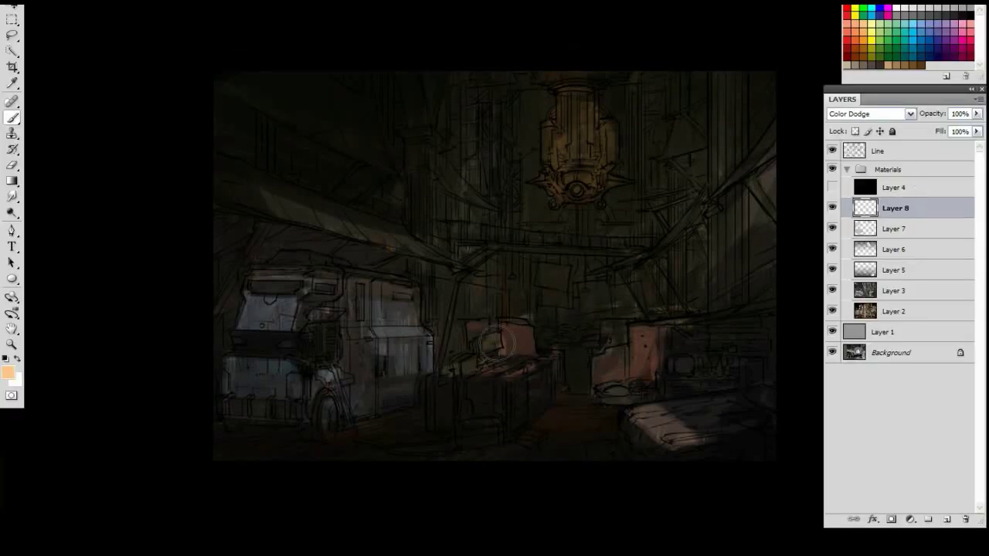
mouse_move(491, 338)
left_mouse_down()
mouse_move(488, 369)
mouse_move(513, 364)
left_mouse_up()
mouse_move(571, 415)
left_mouse_down()
mouse_move(529, 421)
mouse_move(572, 415)
left_mouse_up()
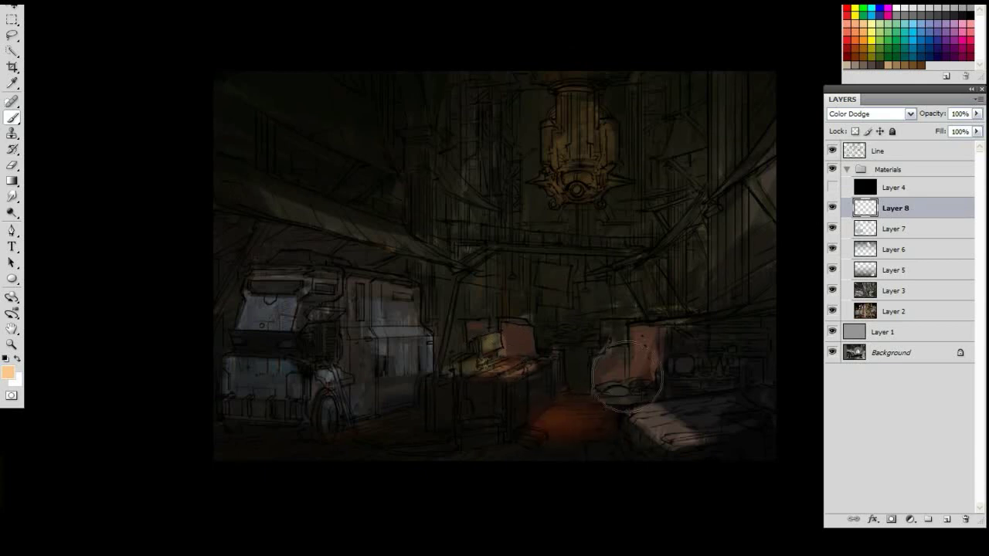
- Set Layer 8's blend mode back to Color Dodge
double_click(932, 215)
left_click(662, 60)
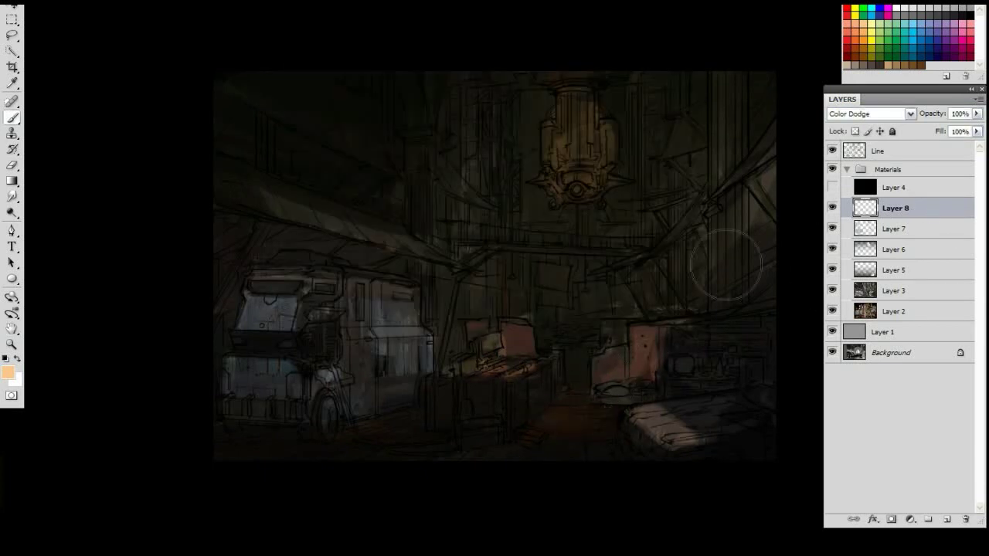
double_click(915, 213)
left_click(661, 60)
key("ctrl+z")
double_click(909, 209)
left_click(661, 59)
left_click(871, 113)
left_click(858, 251)
- Paint orange glows over the central machine, floor, lamp, right-hand box and left box
mouse_move(494, 364)
left_mouse_down()
mouse_move(569, 397)
mouse_move(550, 416)
mouse_move(618, 431)
left_mouse_up()
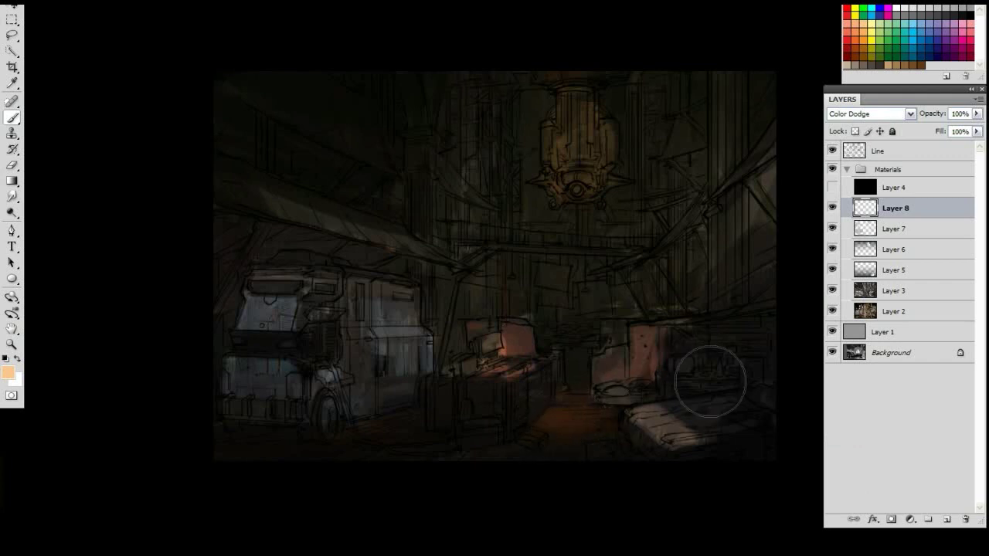
left_click_drag(673, 357, 660, 363)
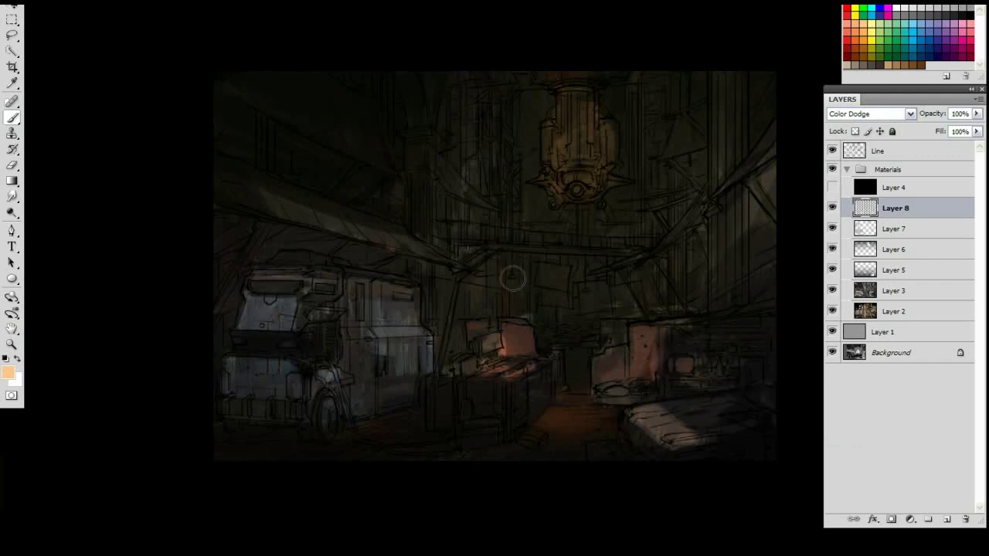
left_click(583, 289)
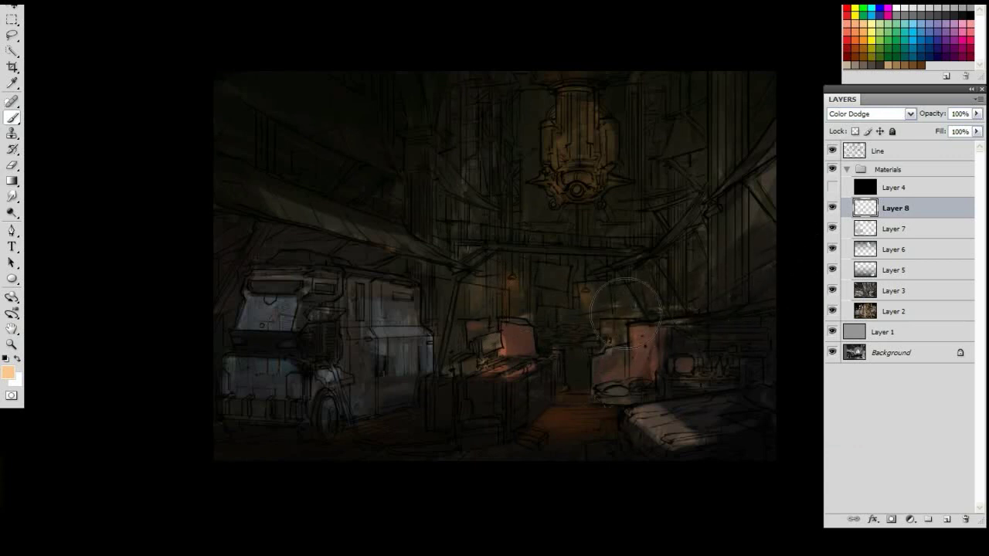
mouse_move(688, 353)
left_mouse_down()
mouse_move(712, 398)
mouse_move(657, 396)
mouse_move(751, 402)
left_mouse_up()
mouse_move(514, 376)
left_mouse_down()
mouse_move(495, 357)
mouse_move(394, 350)
mouse_move(350, 315)
mouse_move(417, 364)
left_mouse_up()
- Add warm glows to the upper pillars, hanging machine and the truck's side panel
mouse_move(389, 88)
left_mouse_down()
mouse_move(396, 154)
mouse_move(397, 124)
mouse_move(376, 130)
mouse_move(435, 118)
mouse_move(459, 129)
mouse_move(380, 81)
mouse_move(348, 35)
mouse_move(392, 187)
mouse_move(365, 157)
mouse_move(309, 168)
left_mouse_up()
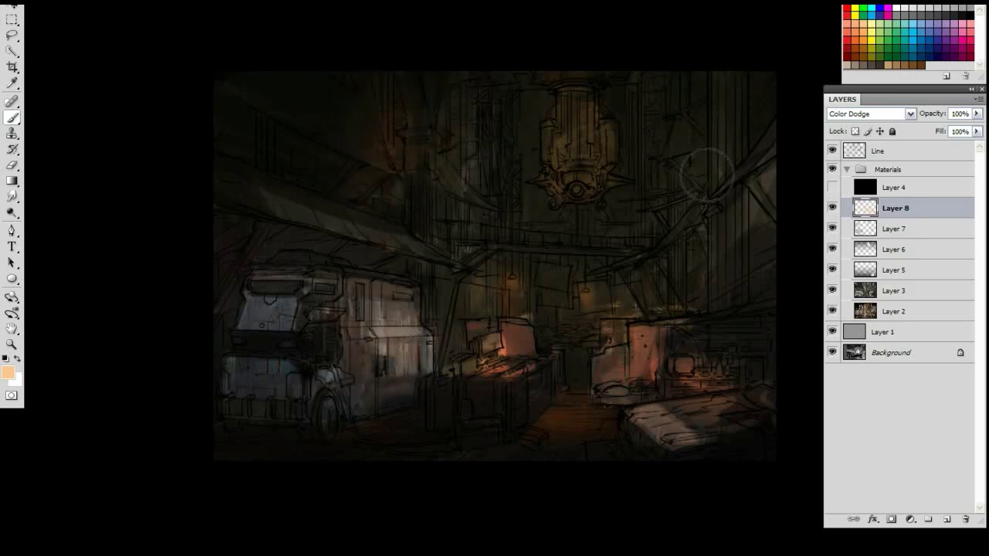
mouse_move(618, 105)
left_mouse_down()
mouse_move(583, 116)
mouse_move(579, 186)
mouse_move(556, 135)
mouse_move(580, 96)
left_mouse_up()
mouse_move(459, 151)
left_mouse_down()
mouse_move(397, 115)
mouse_move(456, 212)
mouse_move(557, 243)
mouse_move(487, 386)
mouse_move(511, 279)
mouse_move(578, 299)
left_mouse_up()
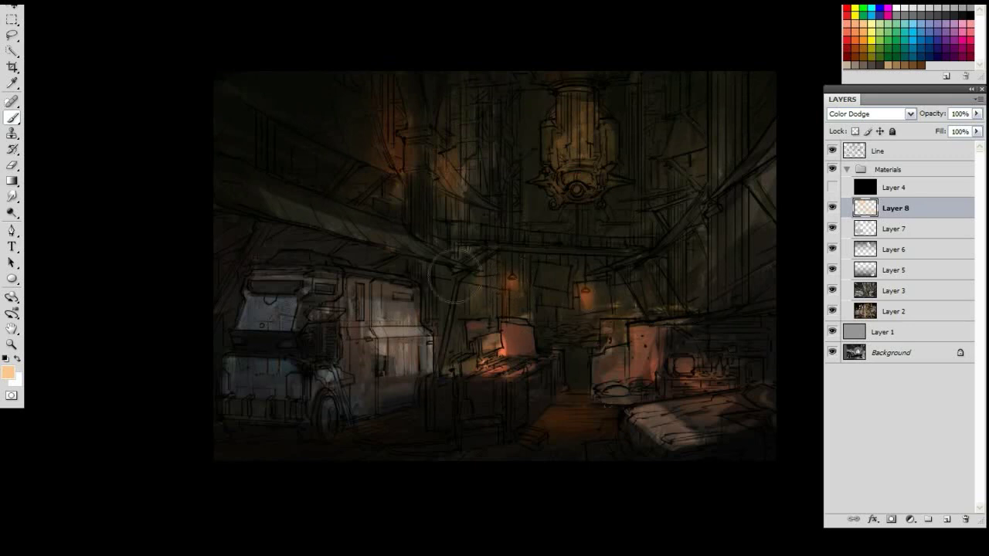
mouse_move(309, 255)
left_mouse_down()
mouse_move(435, 286)
mouse_move(395, 387)
mouse_move(236, 224)
mouse_move(424, 279)
mouse_move(458, 363)
left_mouse_up()
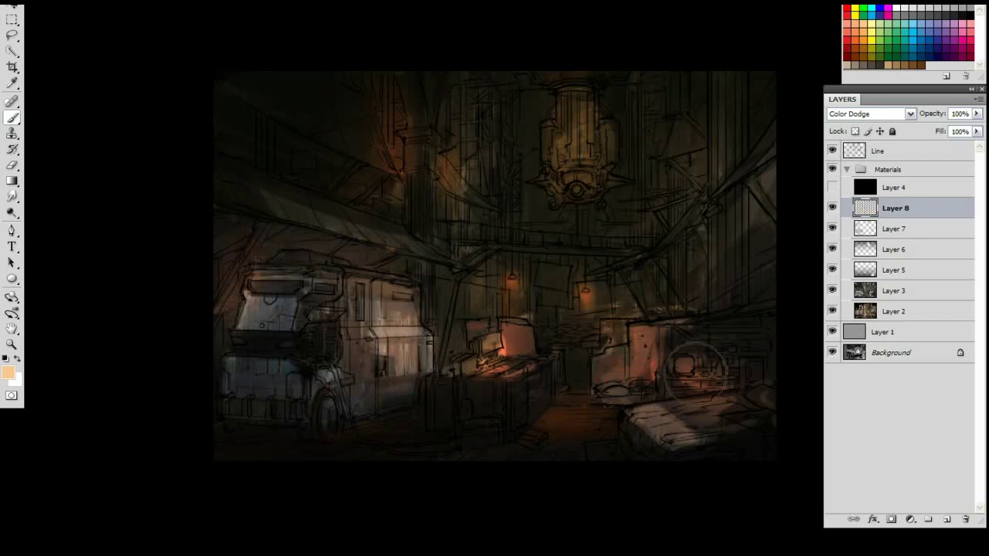
- Lower the Line layer's opacity to 78% and view the painting full screen on black
left_click(832, 150)
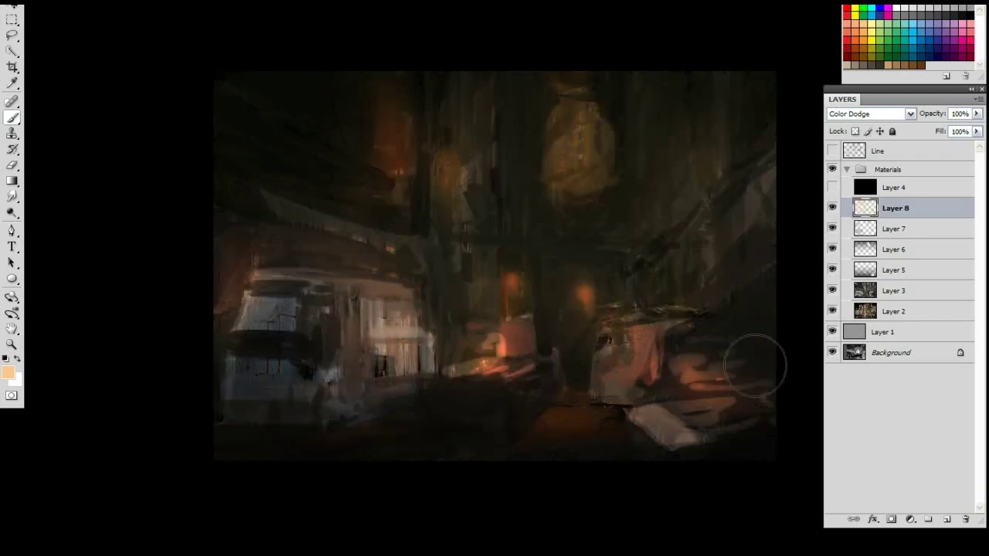
key("ctrl+0")
left_click(832, 150)
left_click(881, 151)
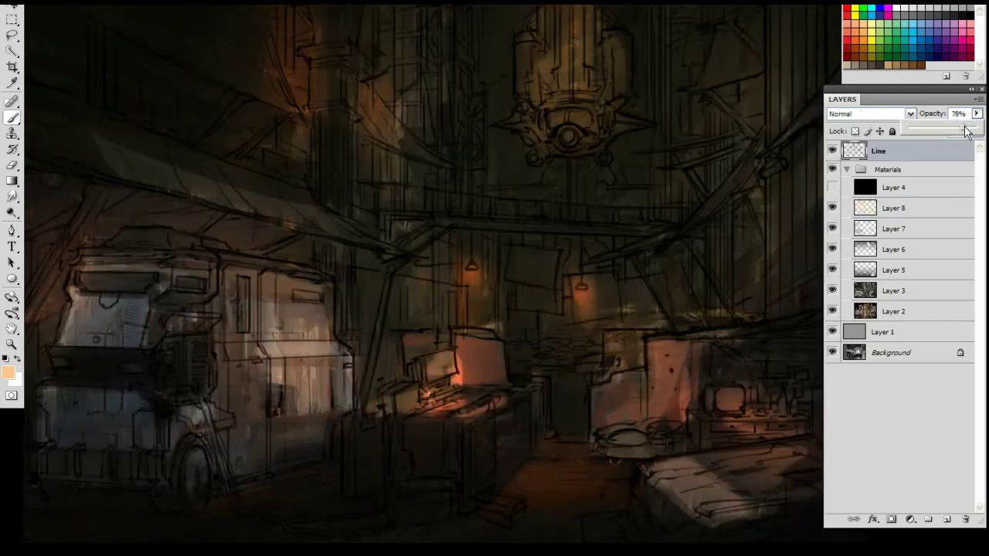
key("Tab")
key("f")
right_click(475, 258)
key("Escape")
left_click_drag(486, 94, 442, 190)
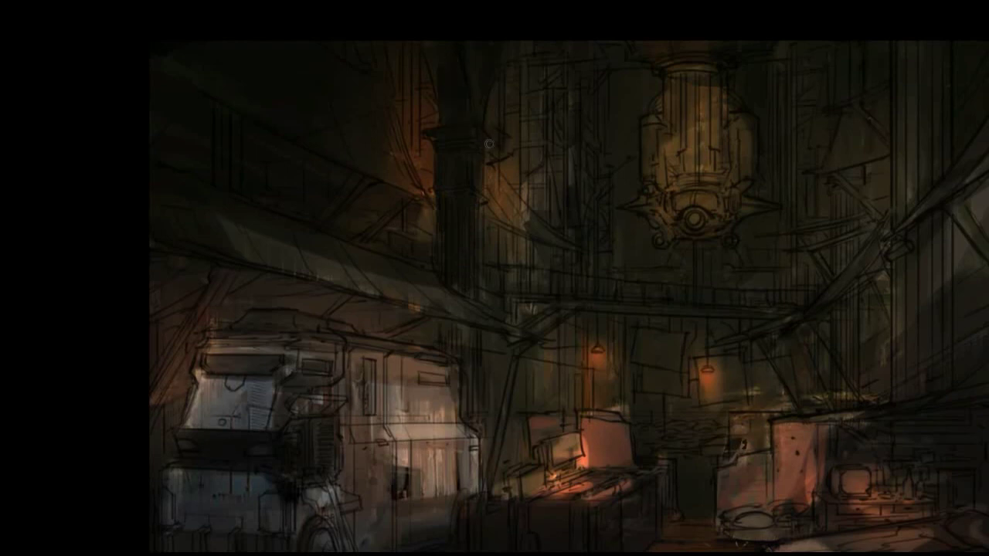
- Paint dark strokes on the central pillar, the truck cab's windshield and the truck's roof
left_click_drag(411, 181, 397, 171)
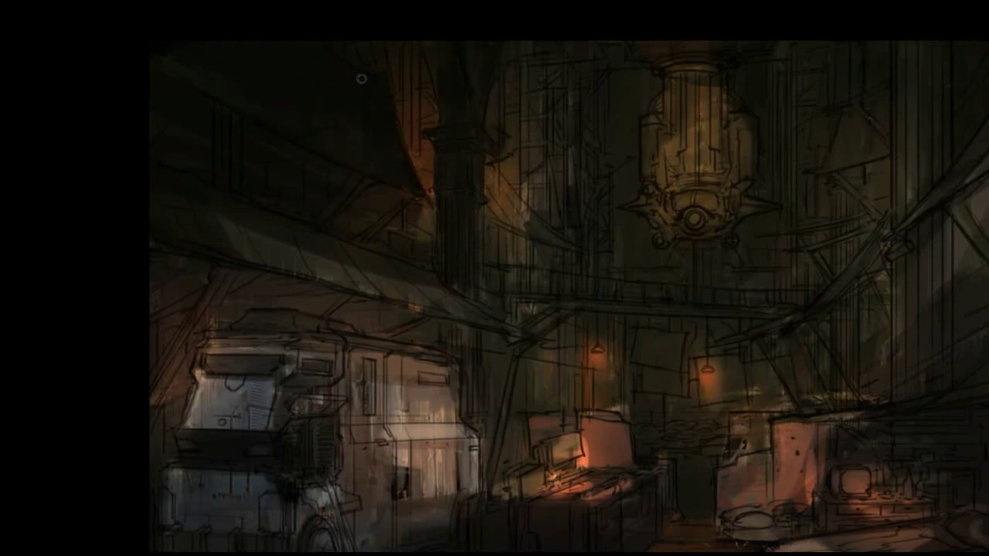
left_click_drag(417, 175, 416, 56)
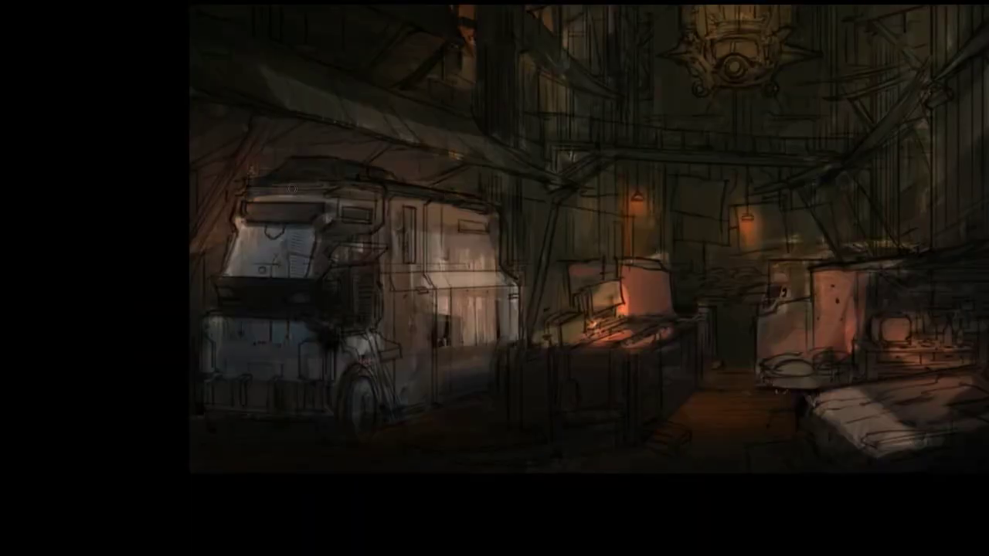
mouse_move(239, 229)
left_mouse_down()
mouse_move(258, 213)
mouse_move(279, 242)
left_mouse_up()
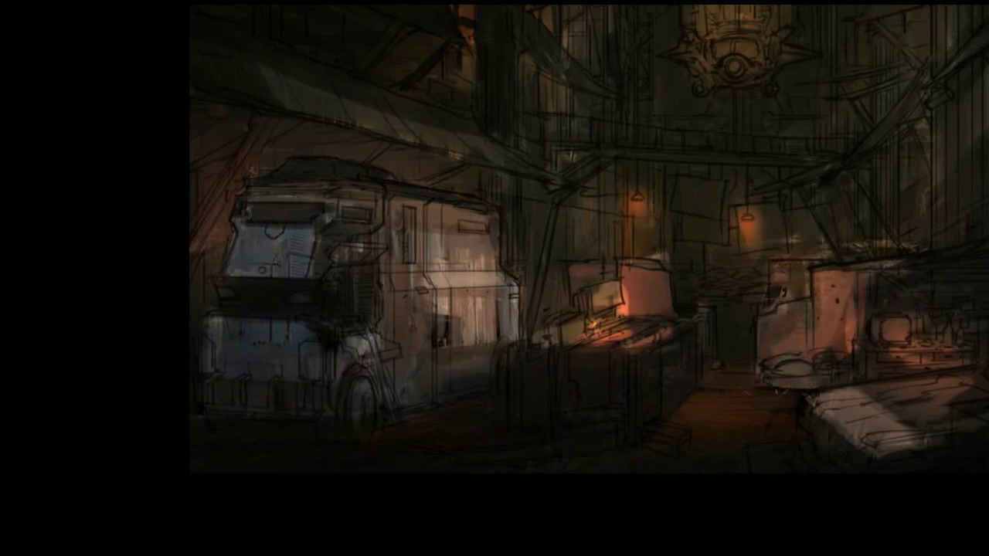
mouse_move(382, 188)
left_mouse_down()
mouse_move(464, 212)
mouse_move(425, 228)
mouse_move(360, 211)
left_mouse_up()
- Darken the area right of the lamp and the table below the monitor
left_click_drag(669, 194, 550, 205)
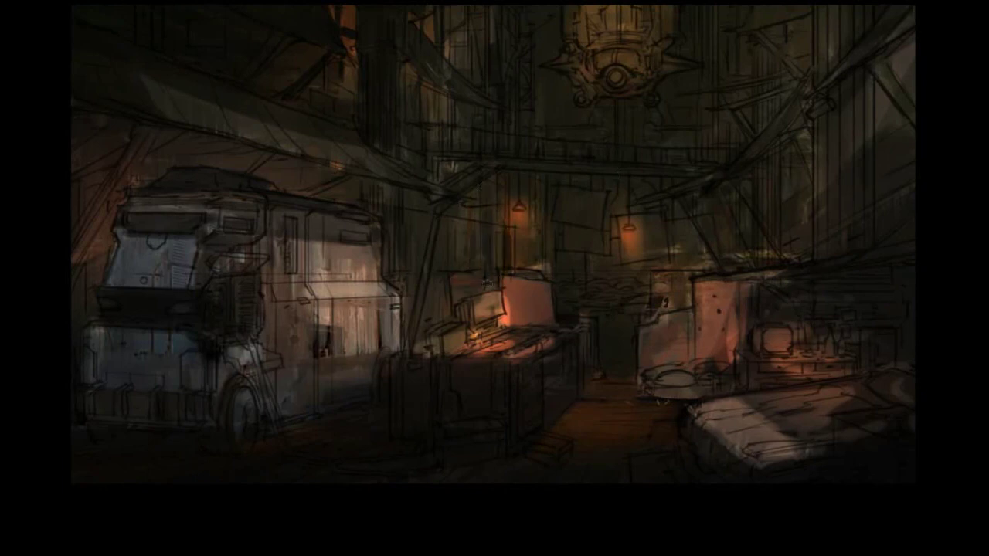
left_click_drag(580, 242, 427, 214)
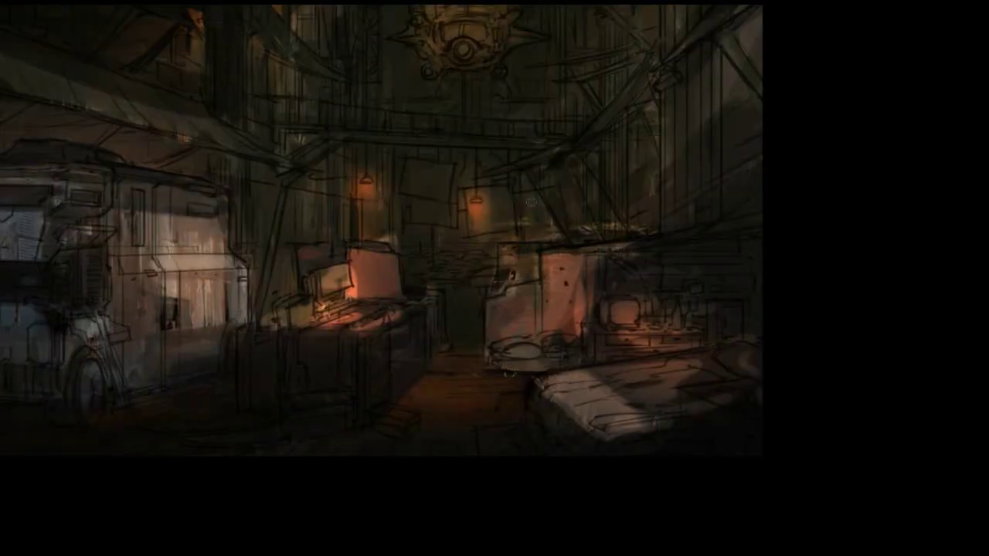
left_click_drag(526, 219, 553, 237)
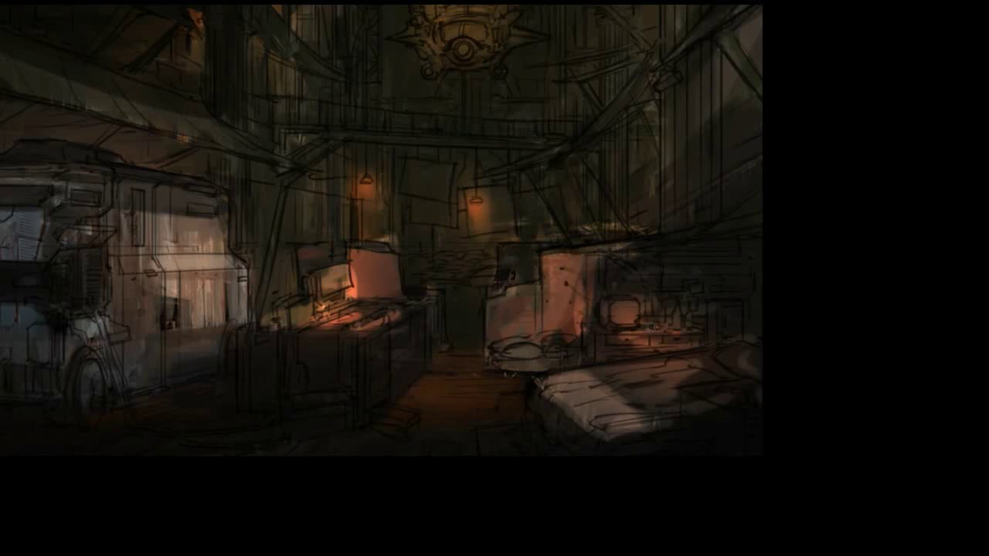
mouse_move(645, 331)
left_mouse_down()
mouse_move(694, 340)
mouse_move(600, 366)
left_mouse_up()
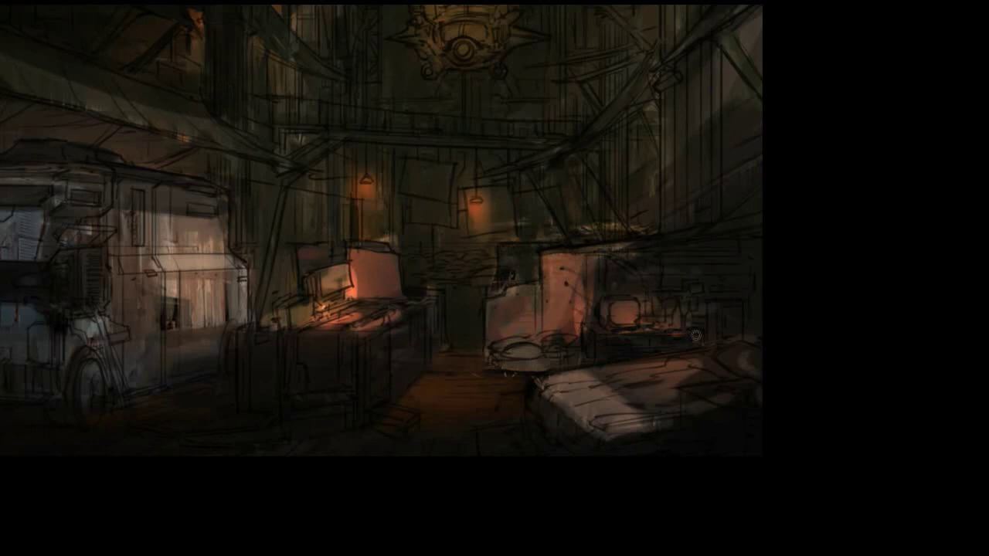
scroll(645, 202, "up", 3)
scroll(645, 203, "right", 1)
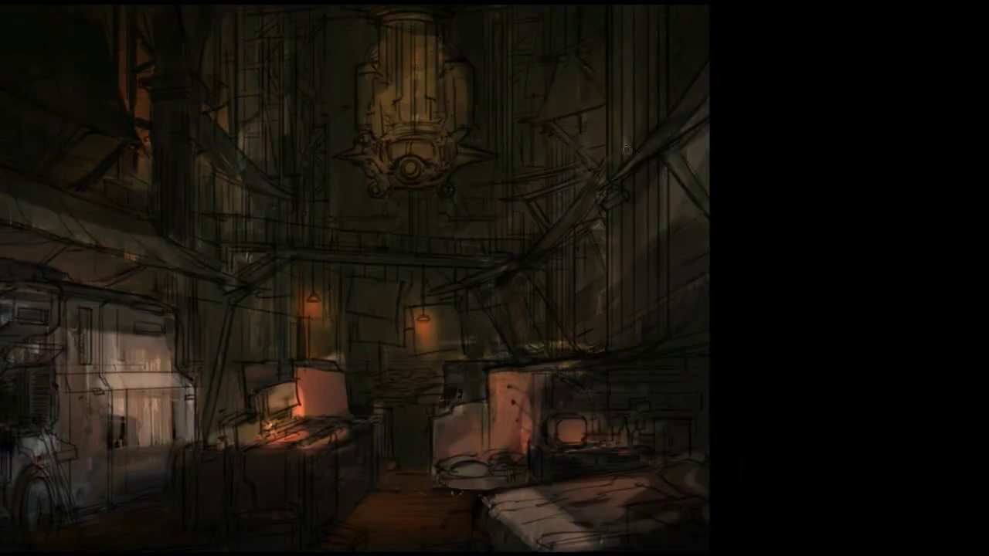
scroll(585, 76, "left", 2)
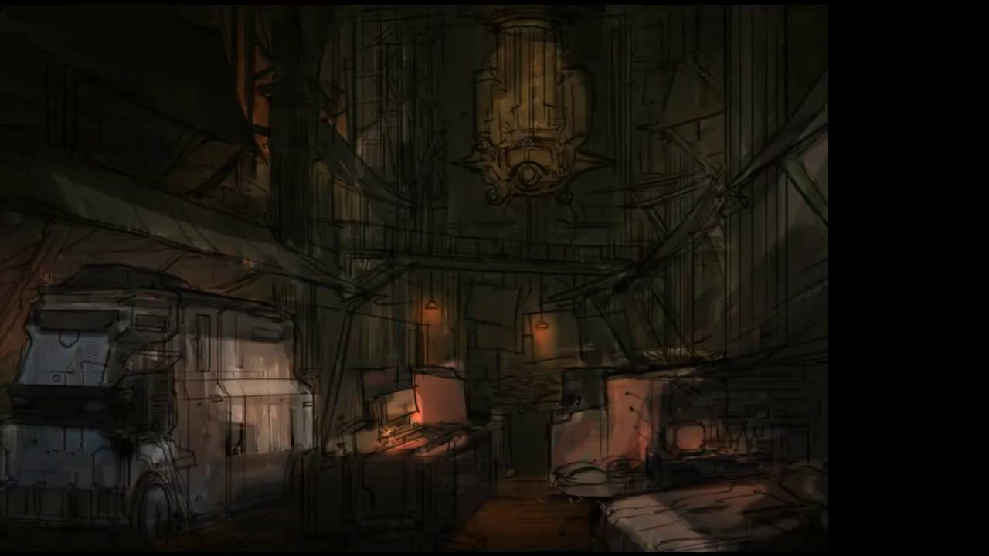